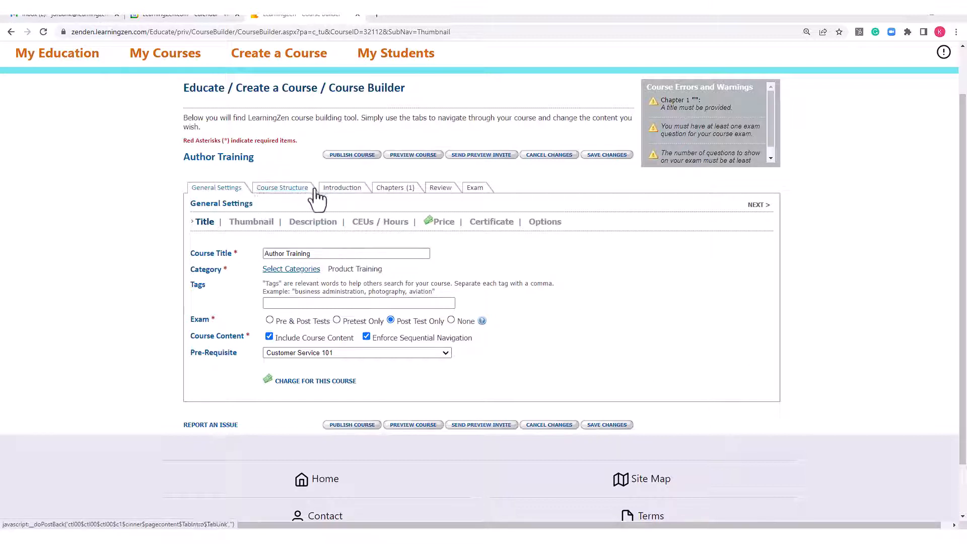
- Check the course structure outline and delete the placeholder text from the course Introduction
left_click(296, 190)
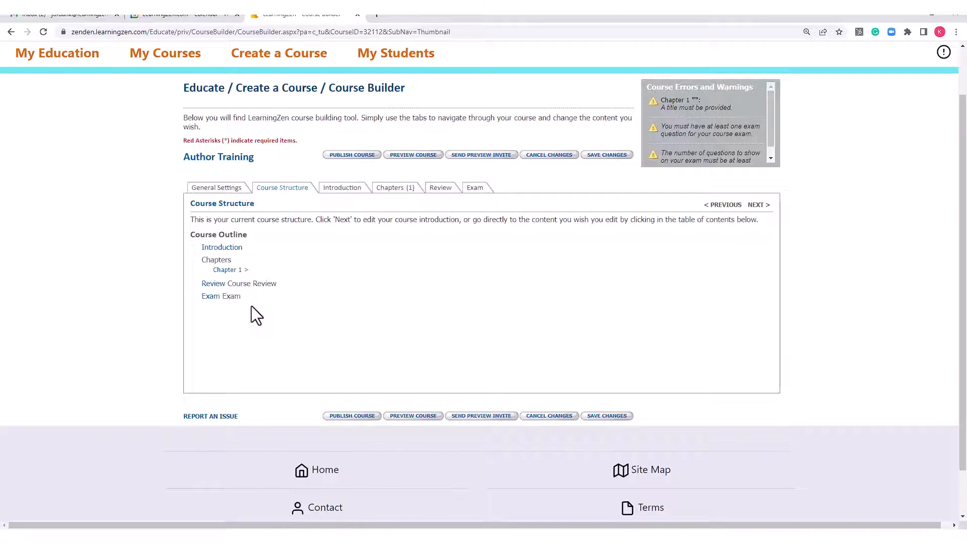
left_click(348, 191)
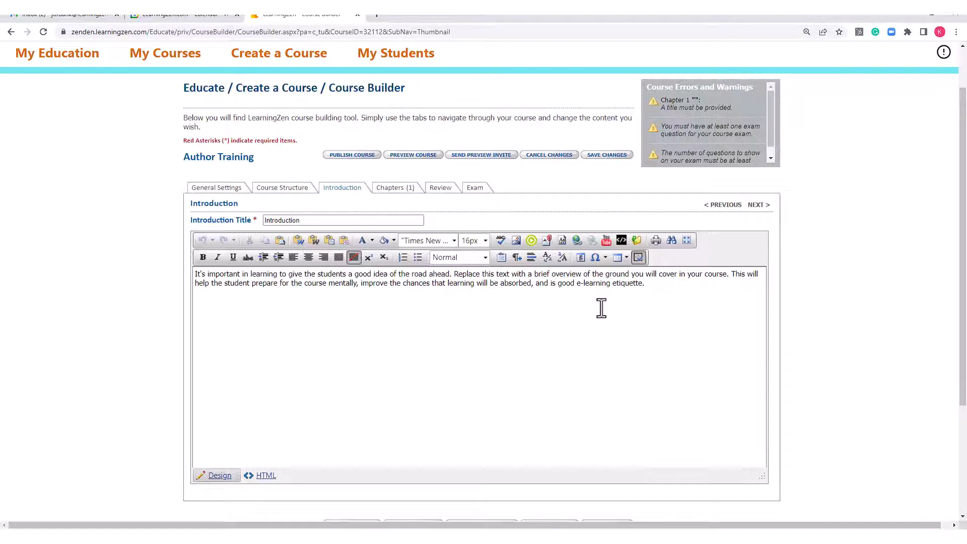
left_click(652, 289)
left_click_drag(652, 288, 187, 278)
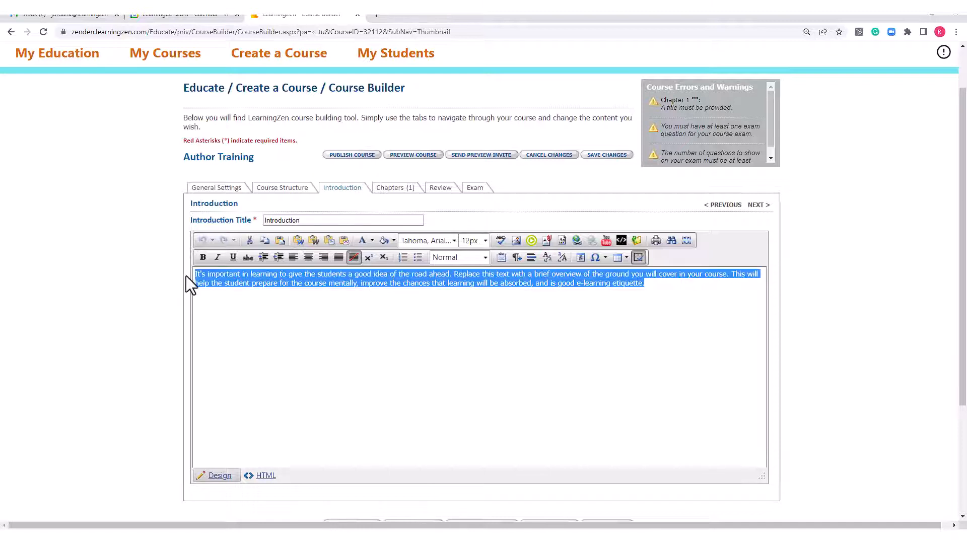
key("BackSpace")
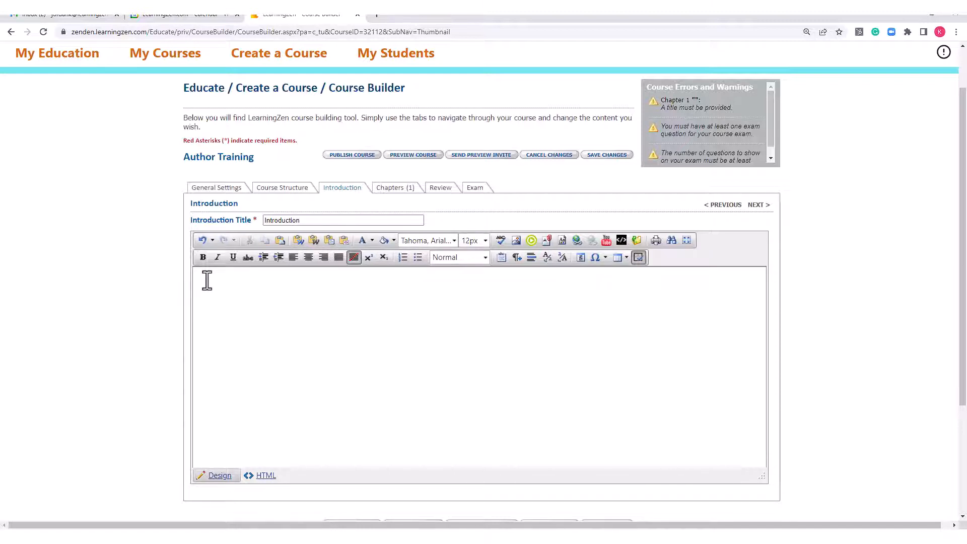
- Look through the Chapters and Review sections and return to the Introduction
left_click(400, 194)
left_click(438, 194)
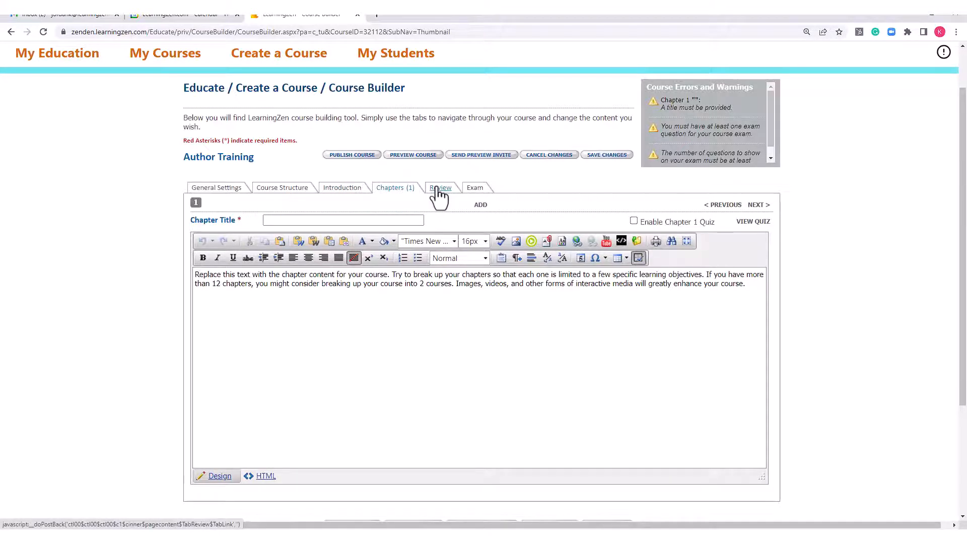
left_click(341, 191)
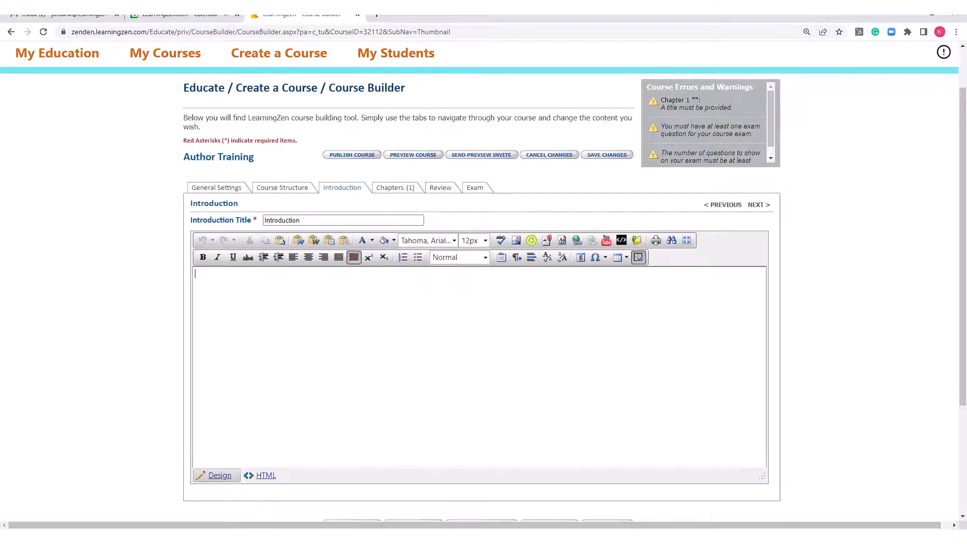
- Switch to the Word document "example", copy its entire article text, and return to the course builder
left_click_drag(312, 526, 467, 75)
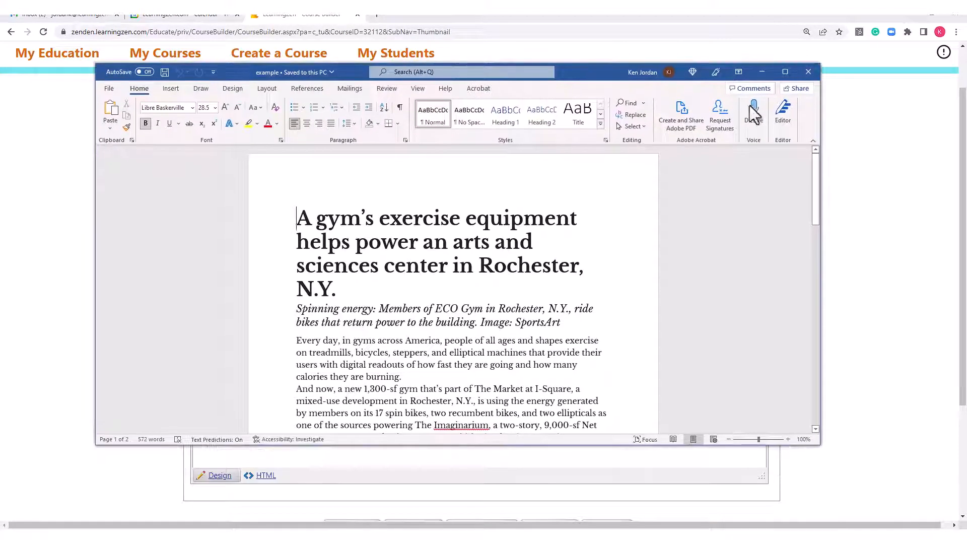
left_click(785, 71)
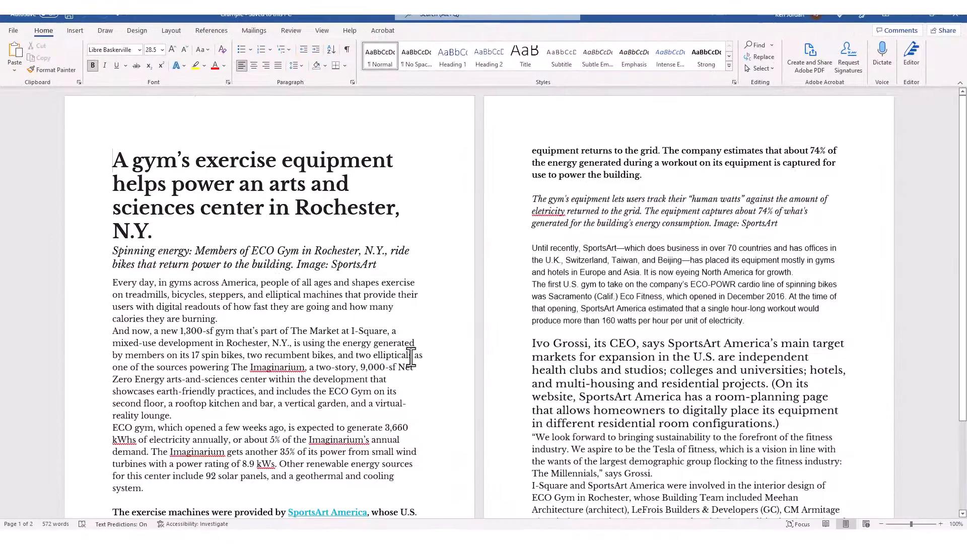
scroll(411, 356, "down", 3)
scroll(411, 357, "down", 1)
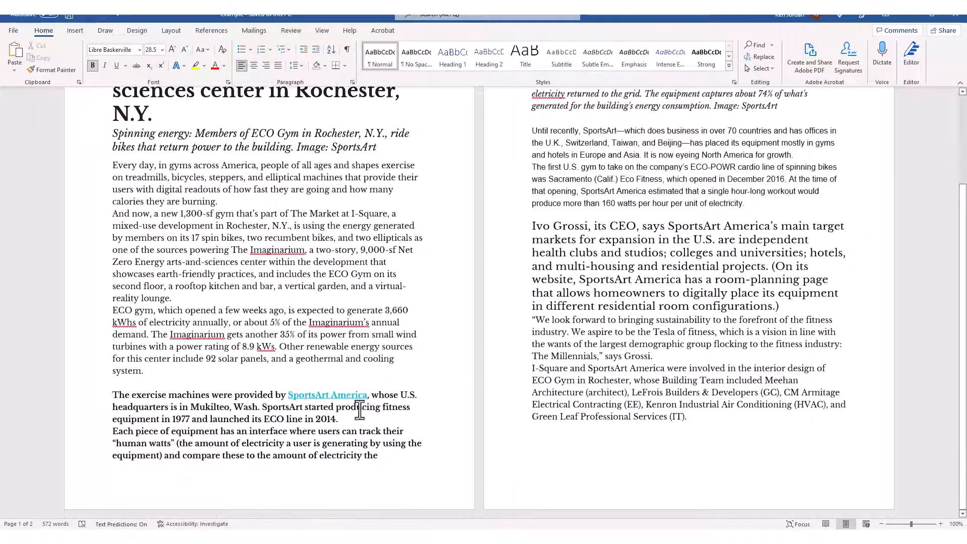
left_click(328, 395)
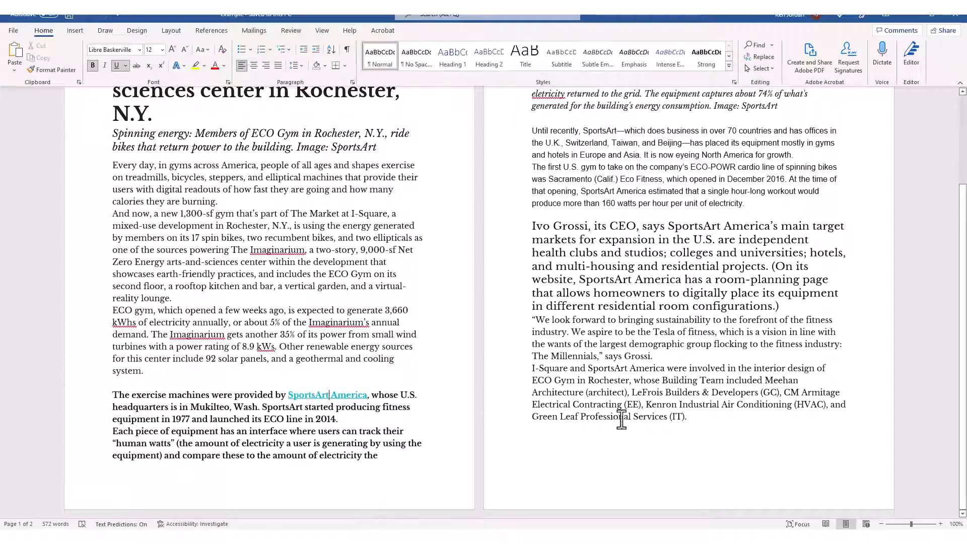
left_click_drag(697, 416, 116, 120)
right_click(159, 135)
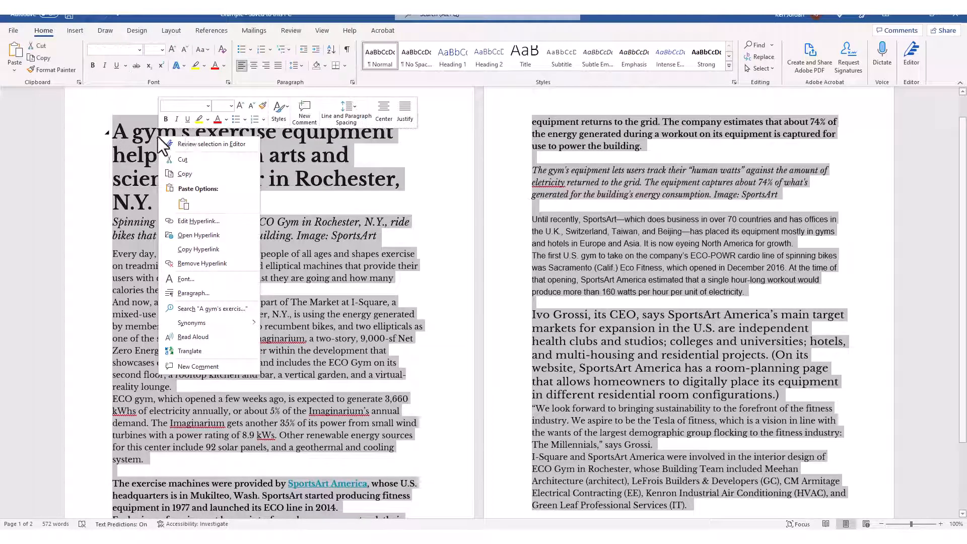
left_click(205, 172)
left_click(908, 15)
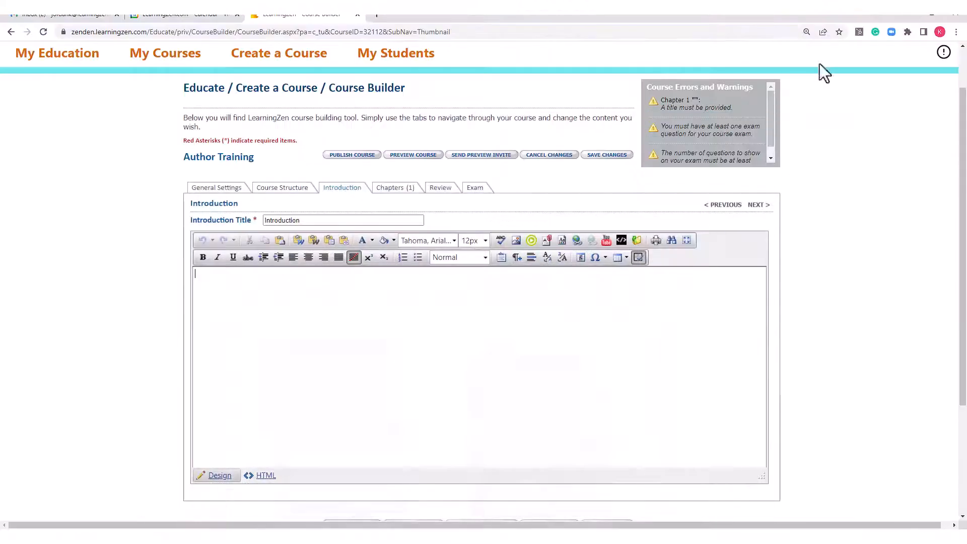
- Paste the copied article into the Introduction content, choosing to clean the MS Word formatting
left_click(282, 302)
right_click(282, 302)
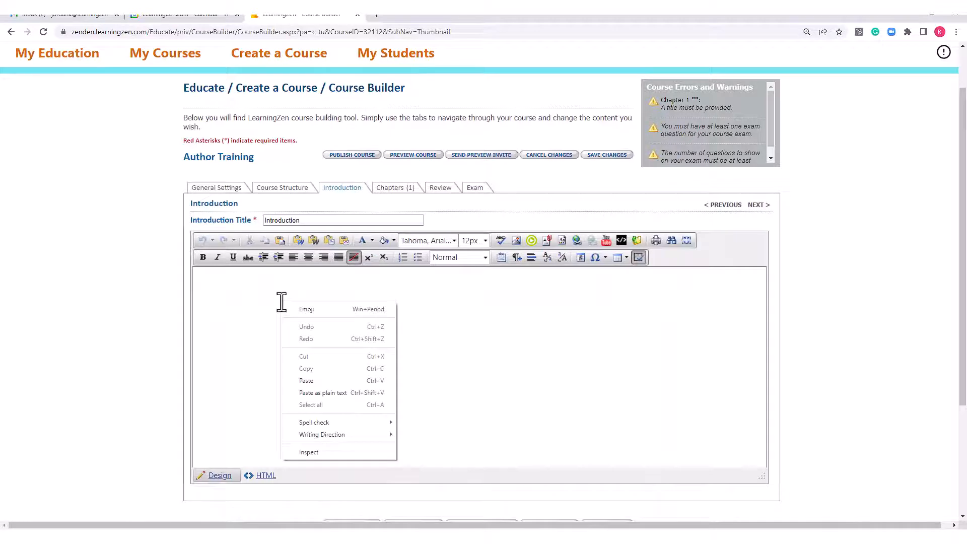
left_click(321, 378)
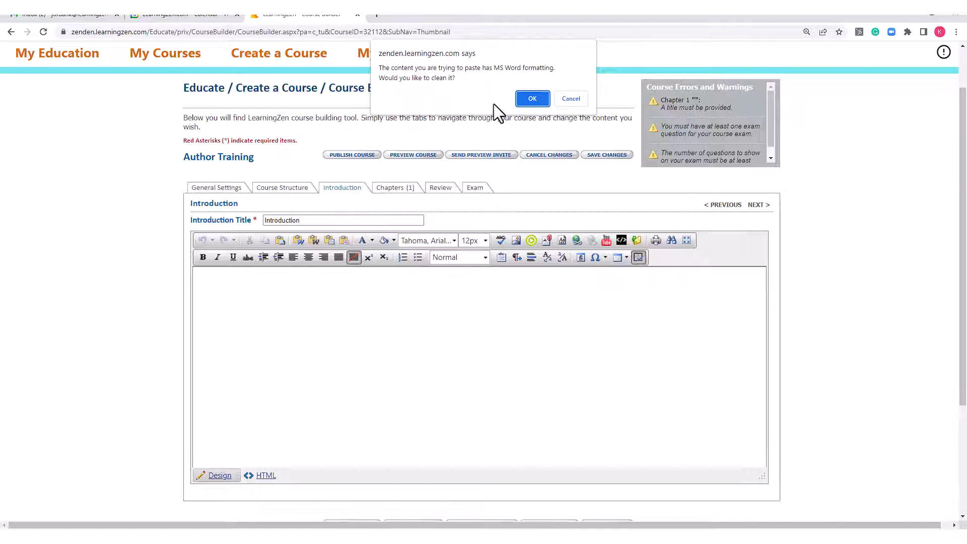
left_click(531, 98)
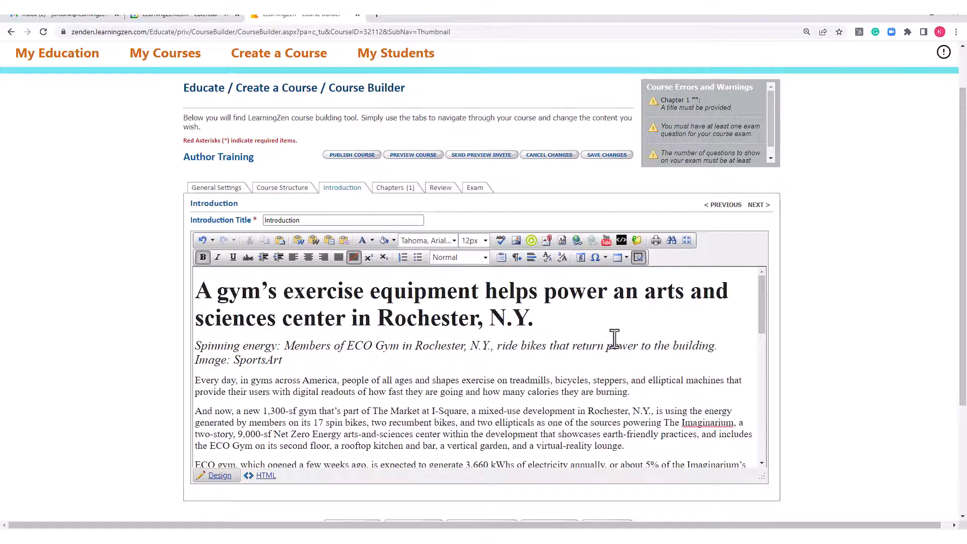
- Examine the pasted Introduction text for its formatting and the SportsArt America hyperlink
scroll(614, 338, "down", 1)
scroll(615, 338, "up", 1)
scroll(411, 301, "down", 1)
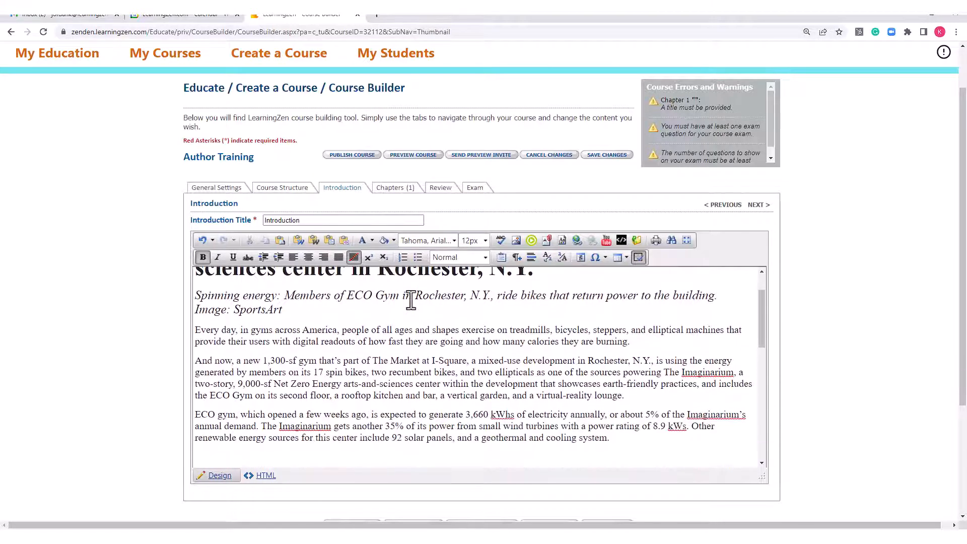
scroll(411, 301, "down", 2)
scroll(411, 301, "down", 1)
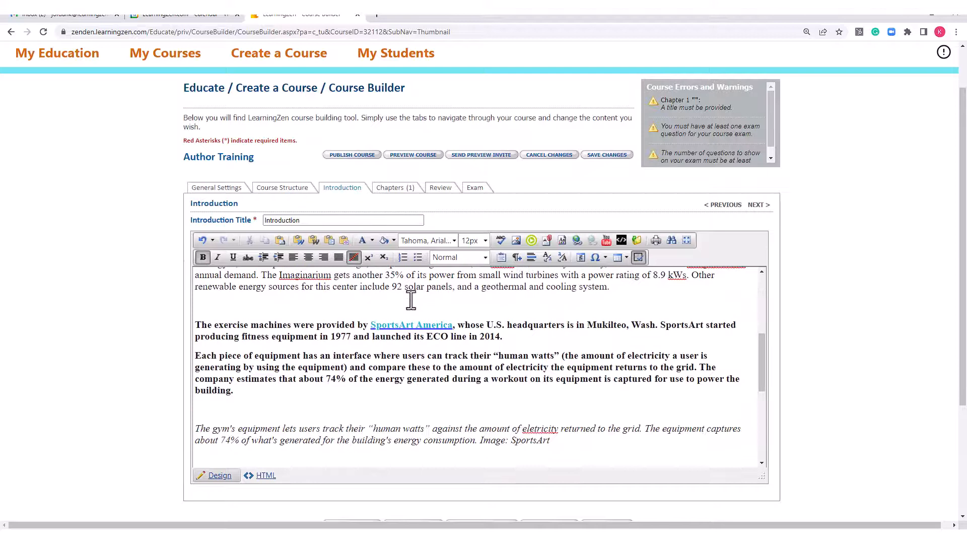
triple_click(410, 326)
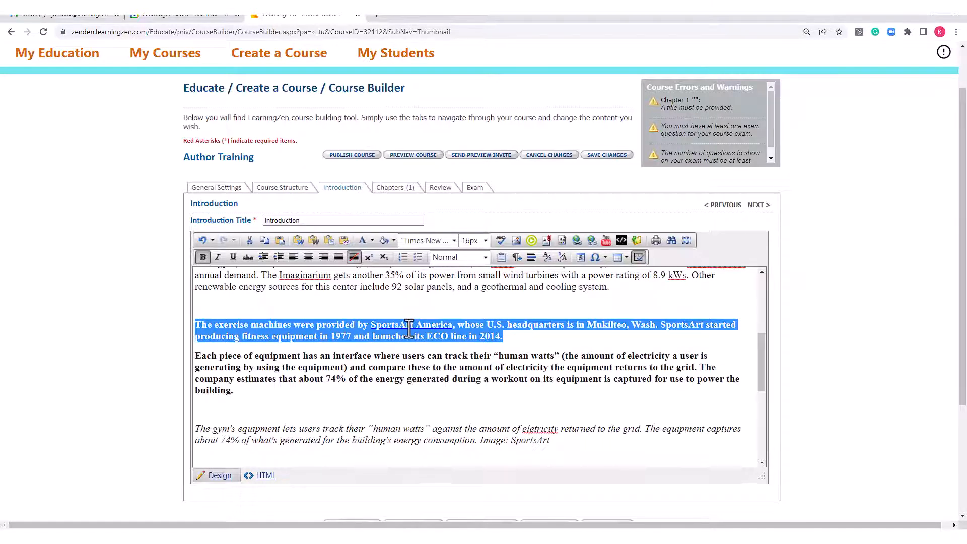
left_click(408, 326)
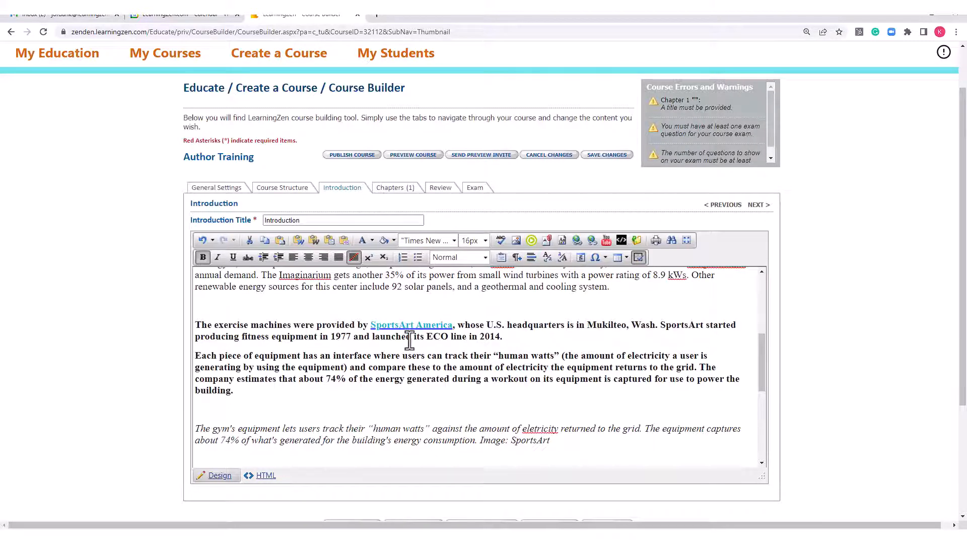
triple_click(407, 327)
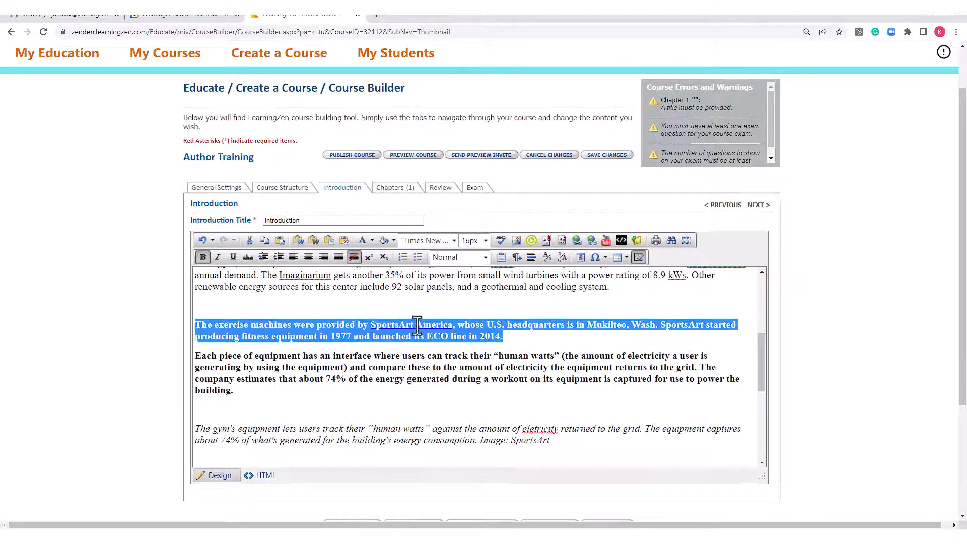
left_click(407, 325)
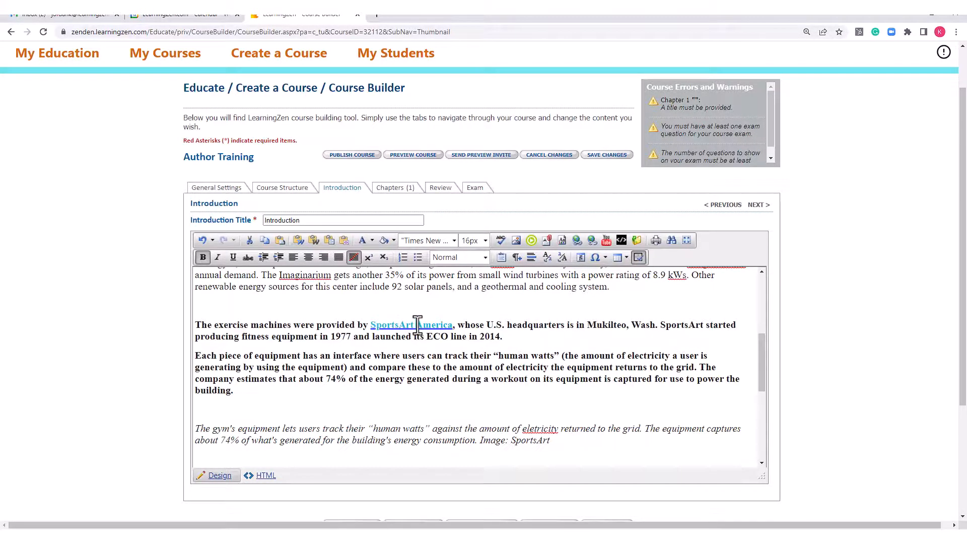
- Preview the course in a maximized window, test the SportsArt America link on the Intro page, and close the preview
left_click(415, 158)
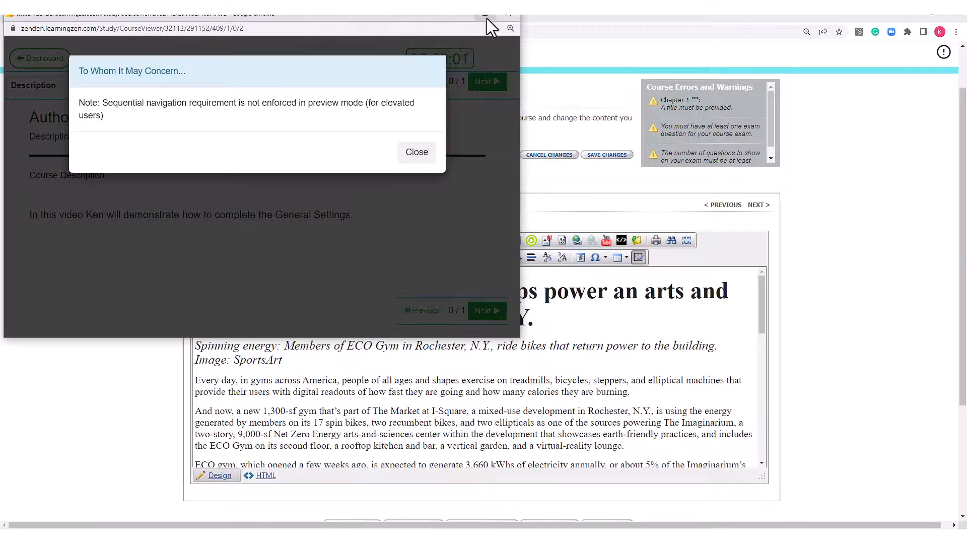
left_click(486, 16)
left_click(635, 148)
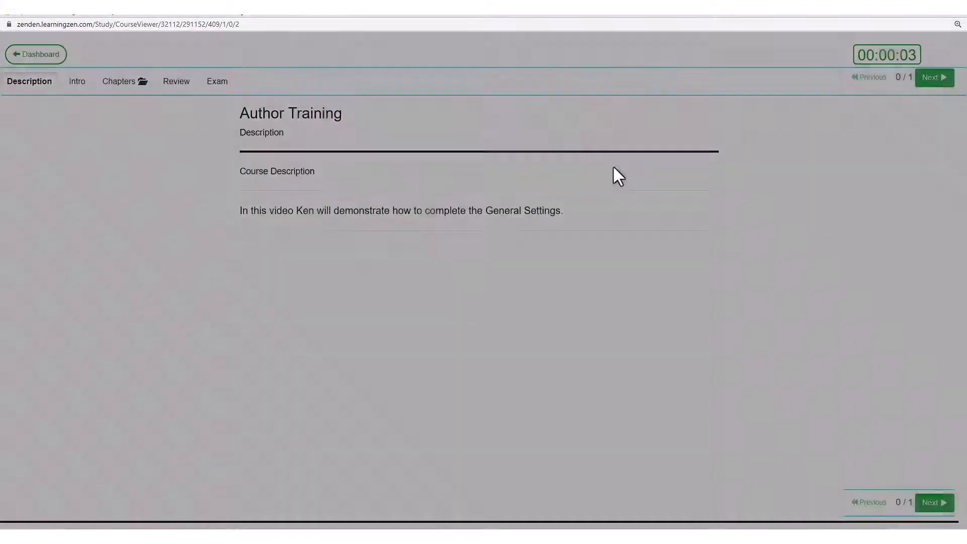
left_click(924, 80)
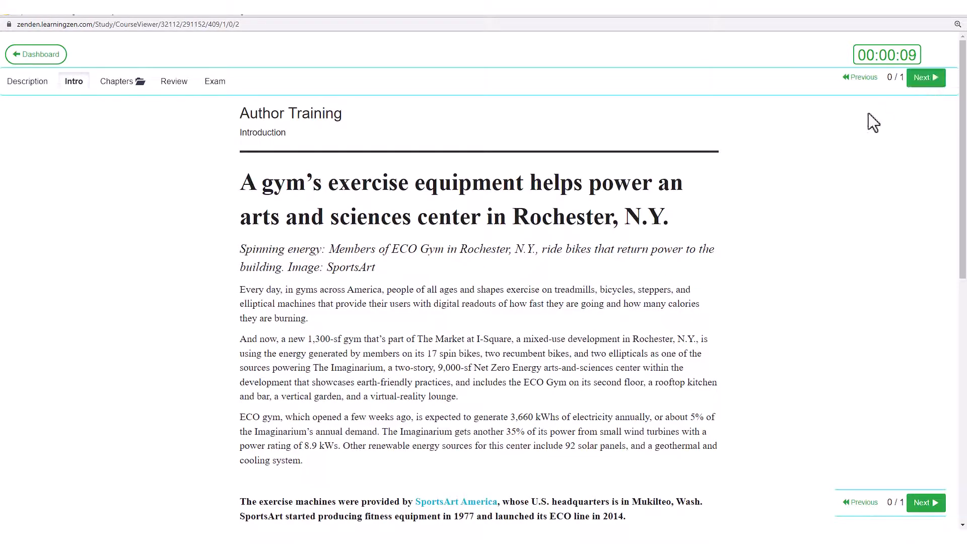
scroll(531, 217, "down", 2)
scroll(531, 222, "down", 1)
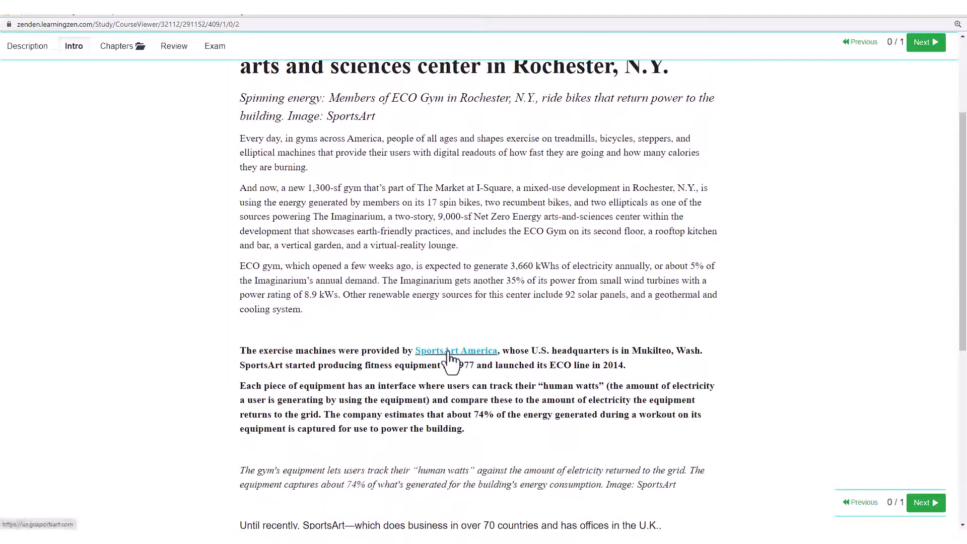
left_click(457, 351)
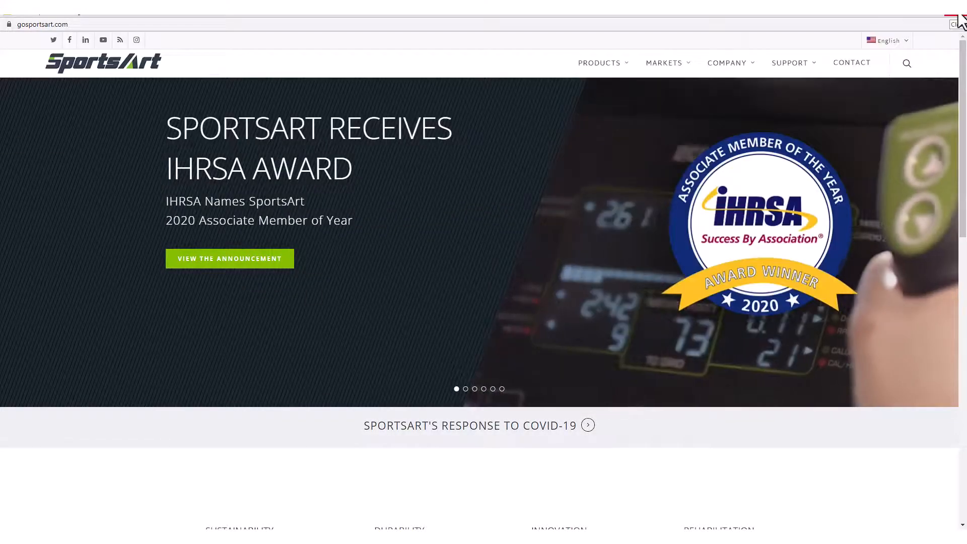
left_click(959, 16)
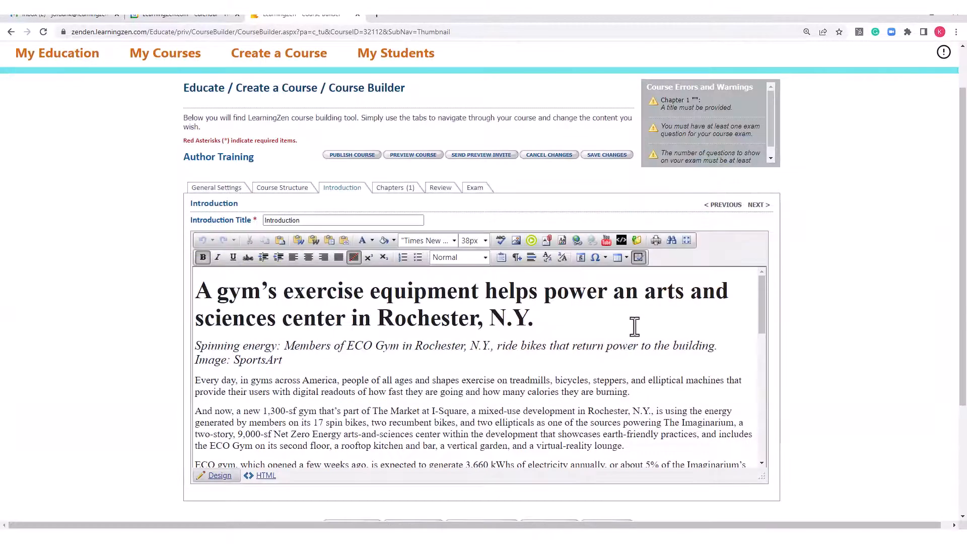
- Delete the placeholder text from the Chapter 1 content
scroll(634, 328, "down", 2)
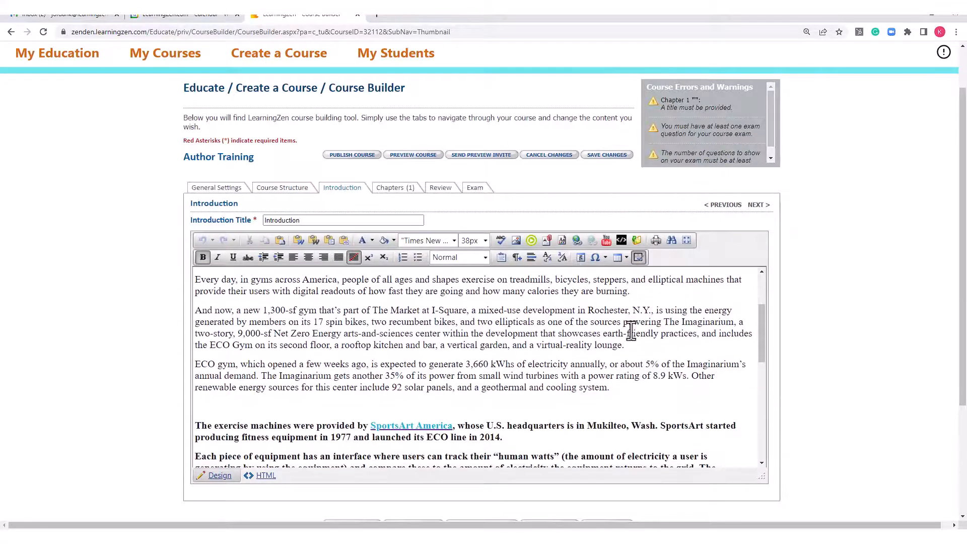
scroll(631, 331, "down", 2)
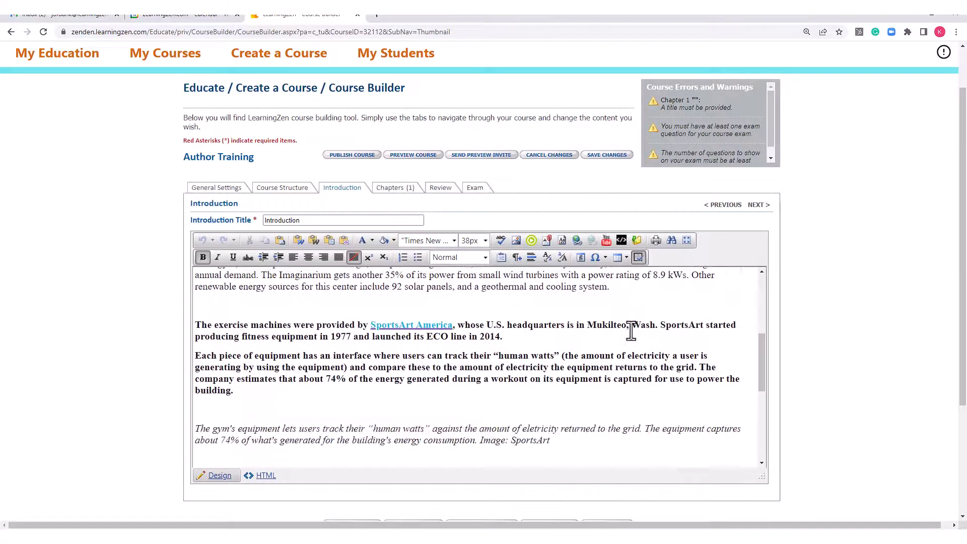
scroll(631, 331, "down", 2)
scroll(631, 331, "down", 5)
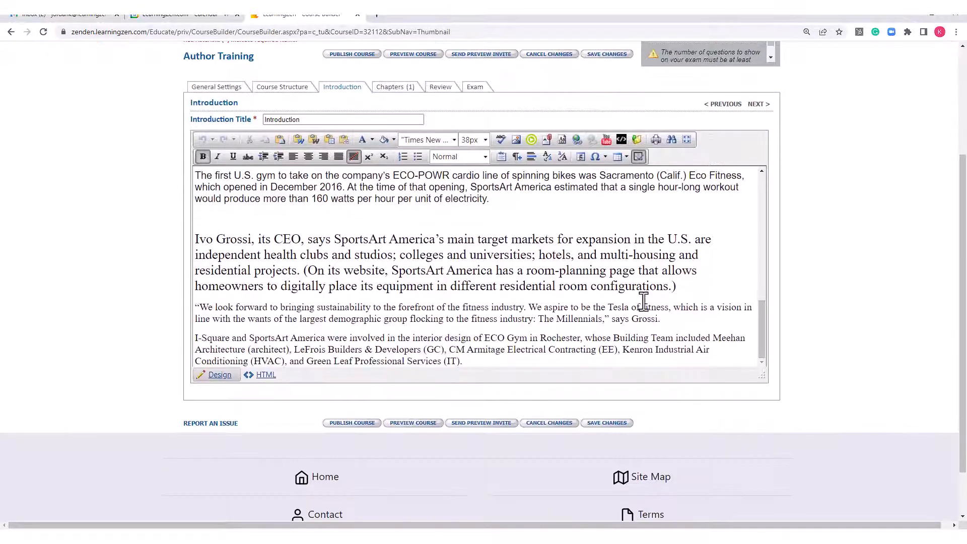
scroll(805, 263, "up", 3)
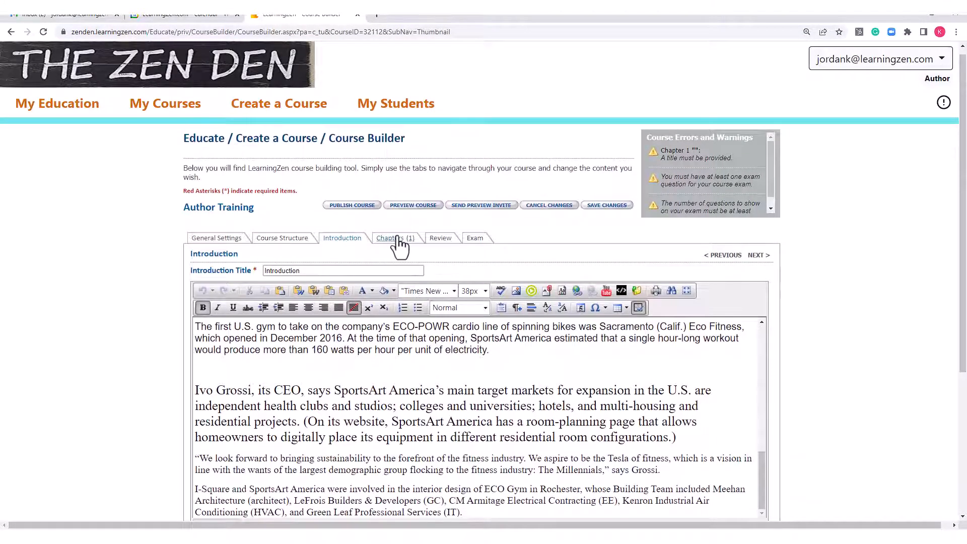
left_click(395, 239)
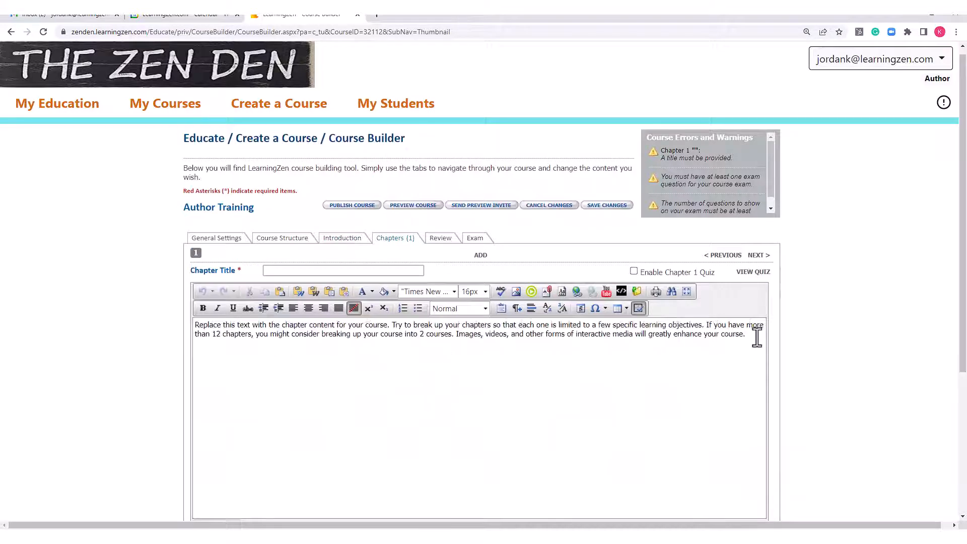
left_click_drag(750, 335, 188, 325)
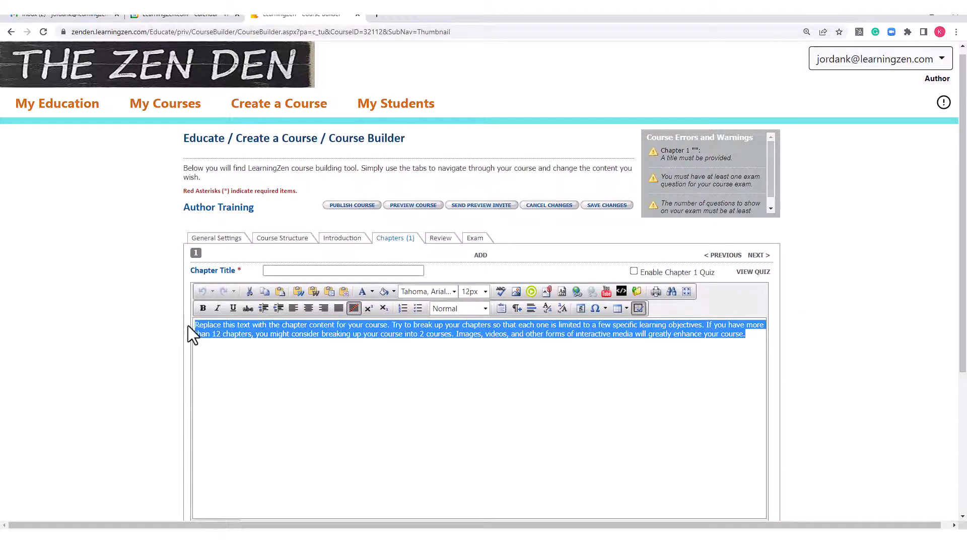
key("Delete")
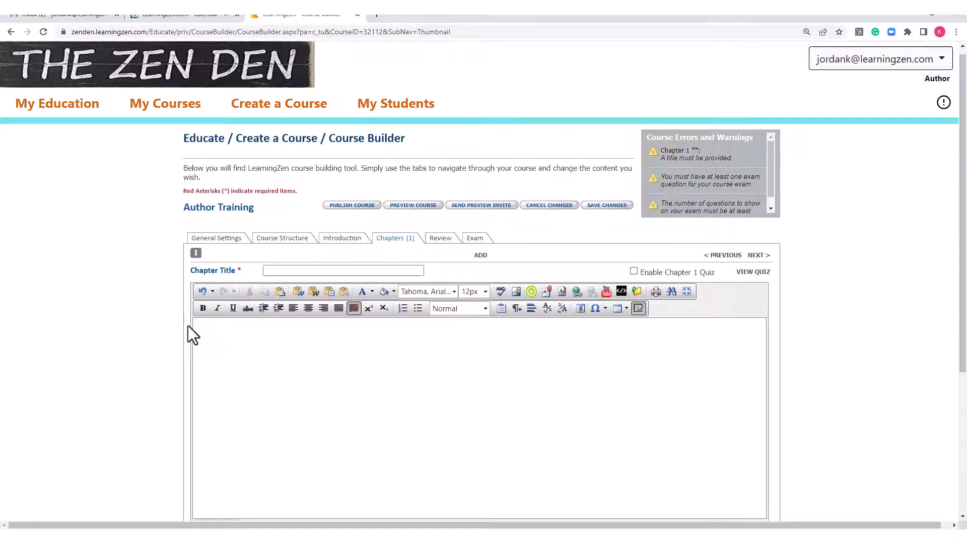
- Title Chapter 1 "Images"
left_click(294, 274)
left_click(273, 273)
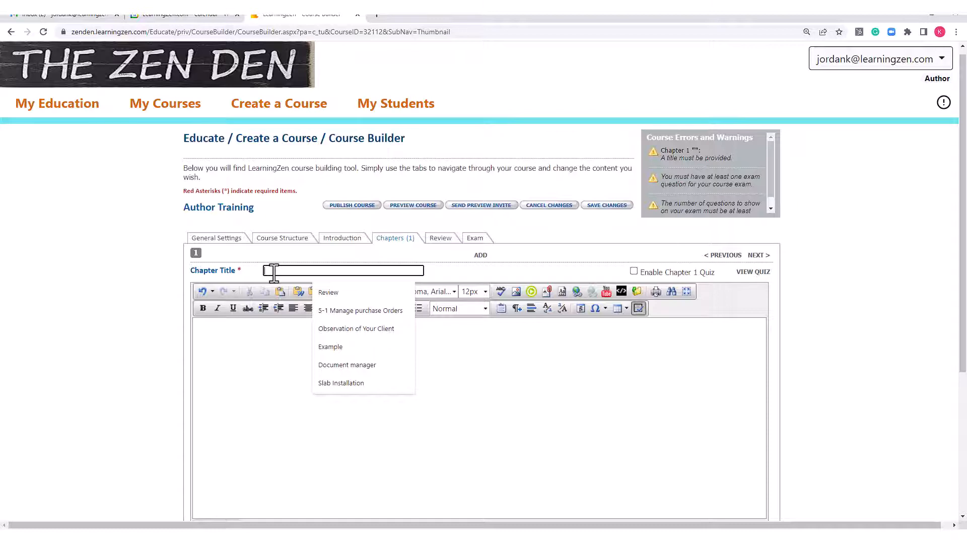
left_click(274, 273)
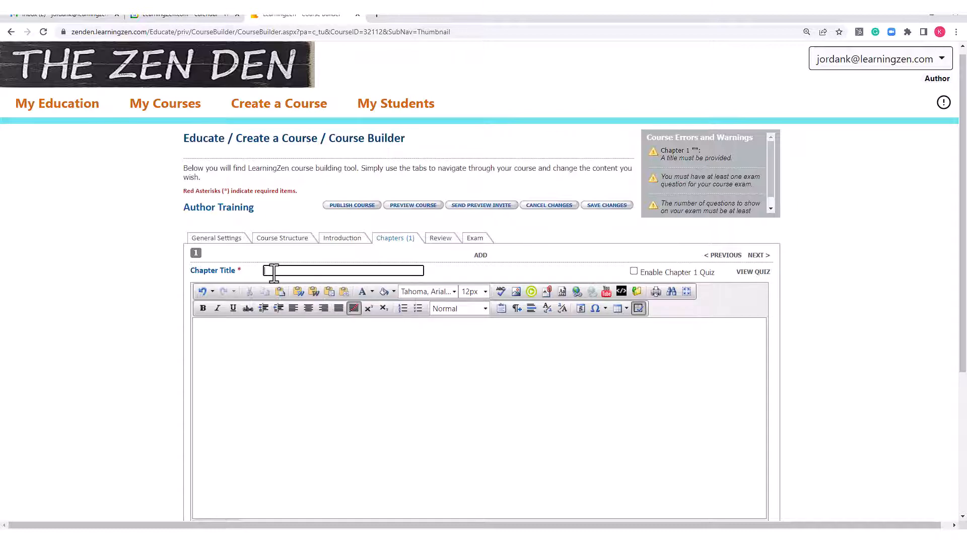
type("Images")
- Upload the Image Example picture from the Desktop's Author folder to the Image Manager for the Chapter 1 content
left_click(257, 348)
left_click(515, 292)
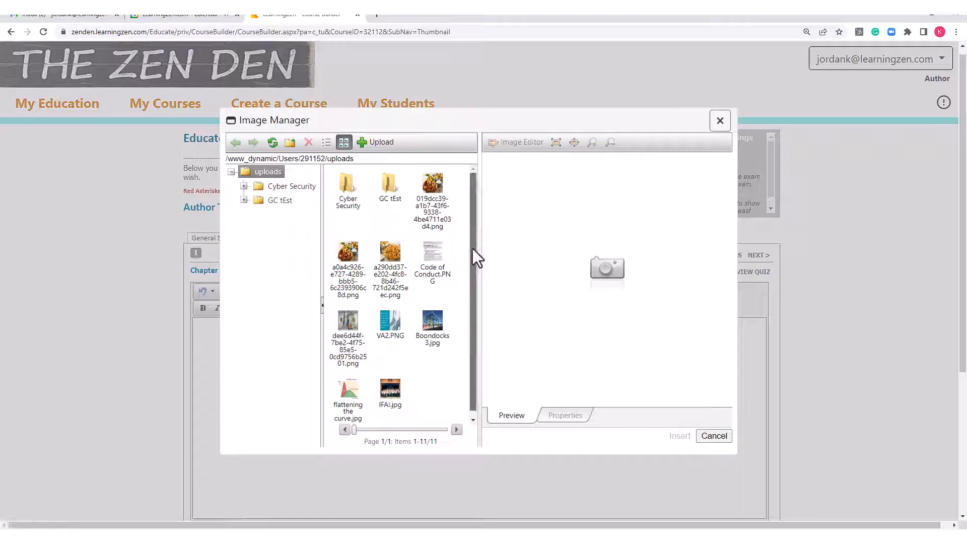
left_click_drag(472, 249, 473, 265)
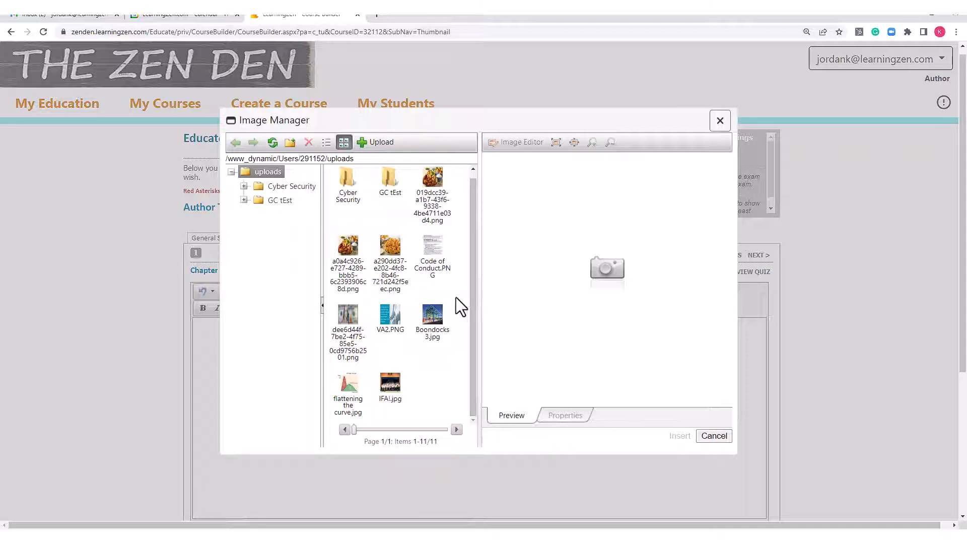
left_click(435, 320)
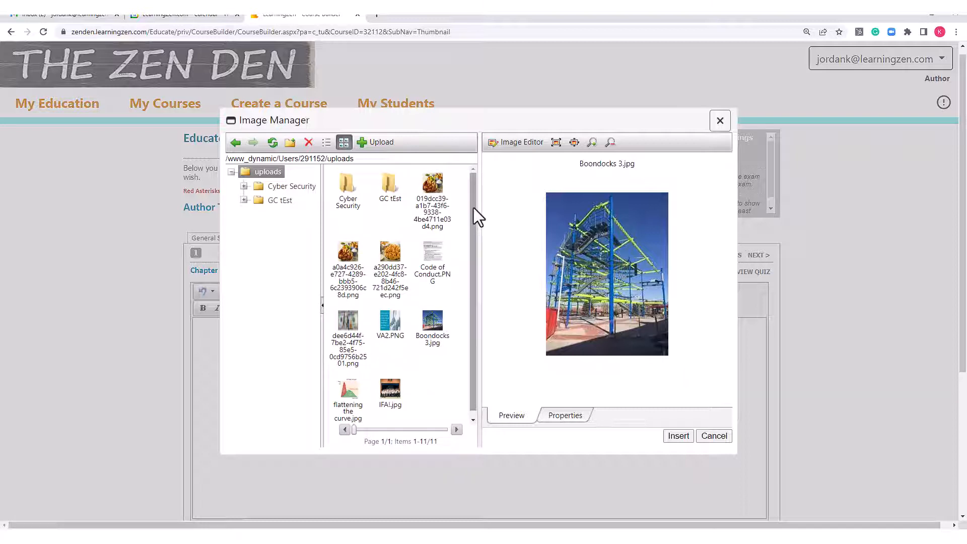
left_click(382, 143)
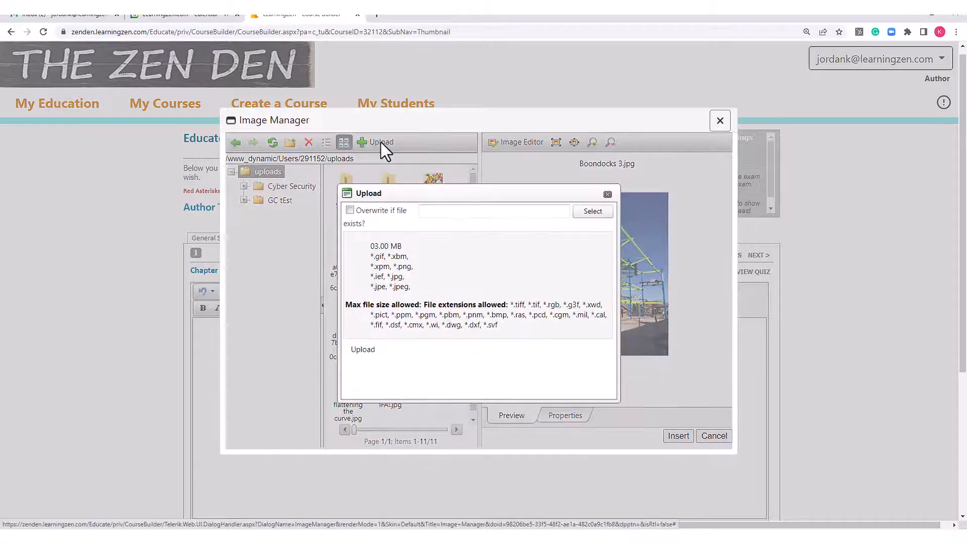
left_click(594, 211)
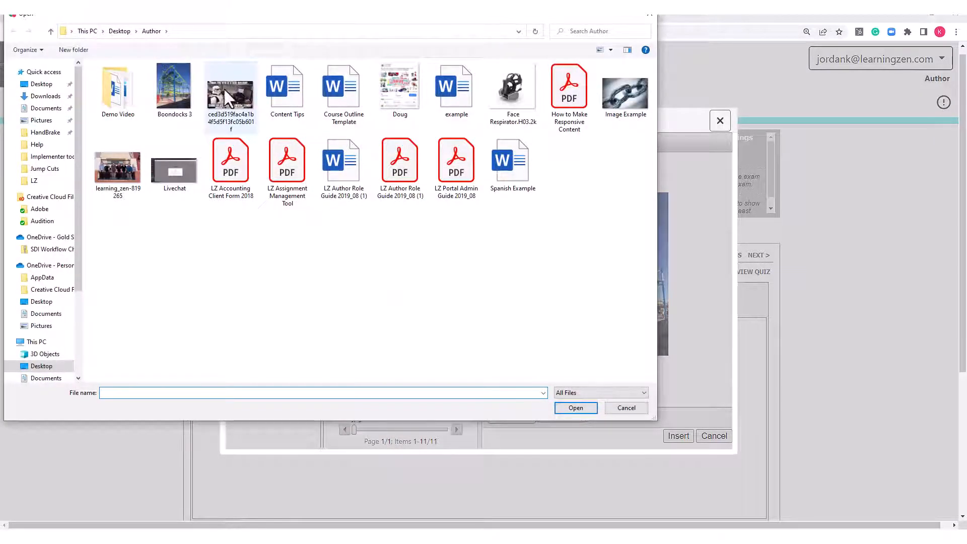
left_click(615, 95)
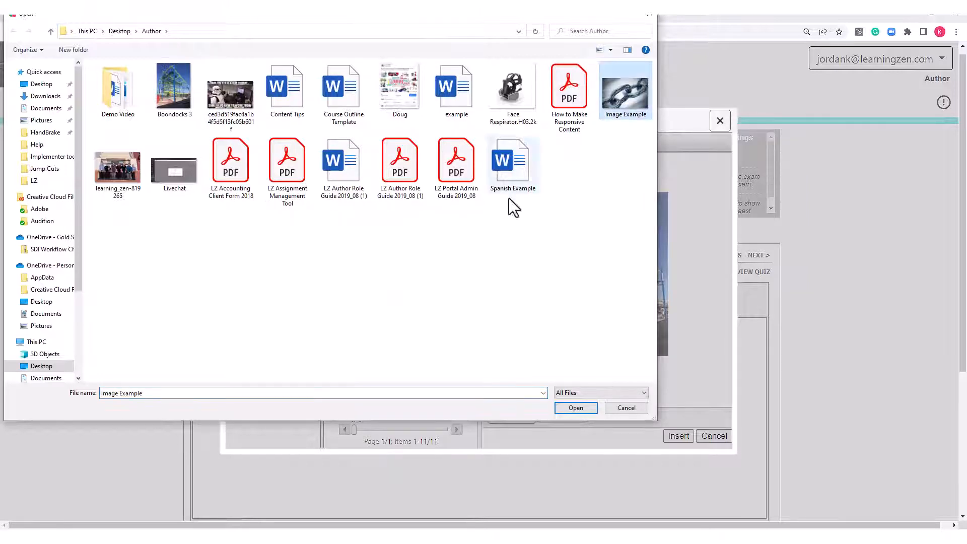
left_click(567, 407)
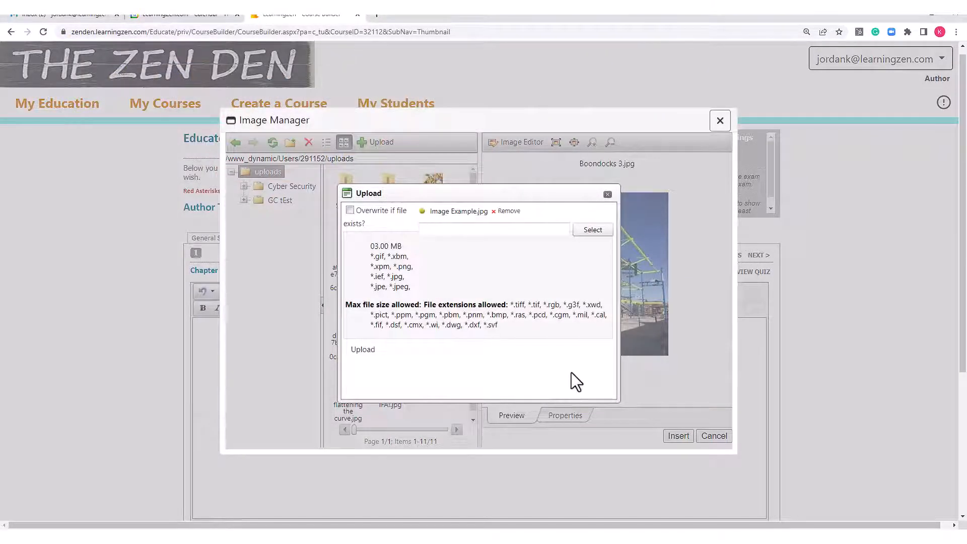
left_click(374, 352)
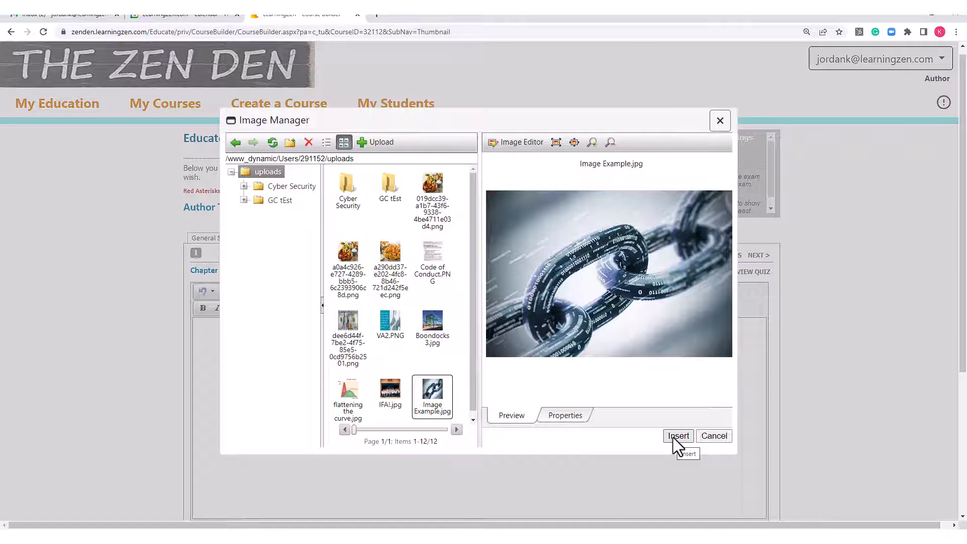
- Set the Image Example picture's width to 250 px with proportional height and align it to the right
left_click(571, 416)
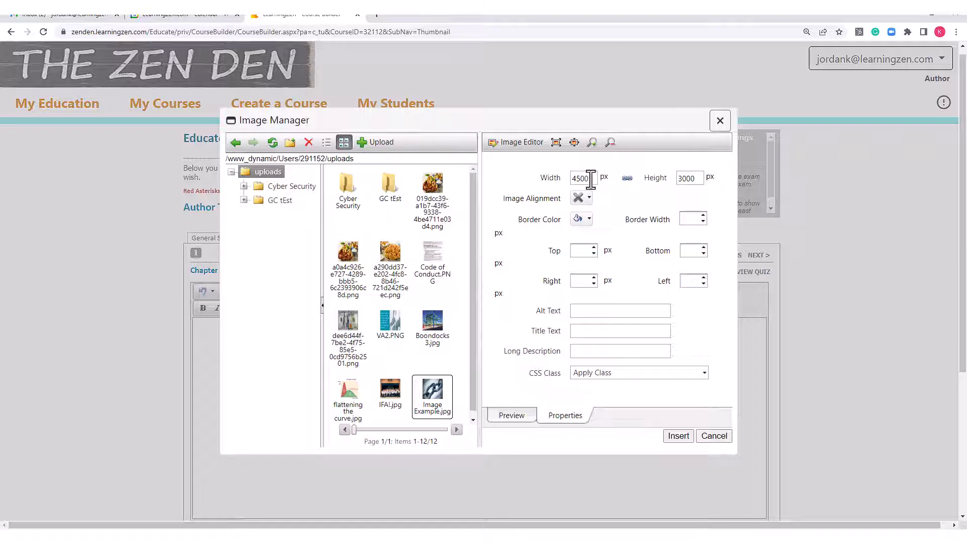
left_click_drag(590, 179, 570, 182)
type("250")
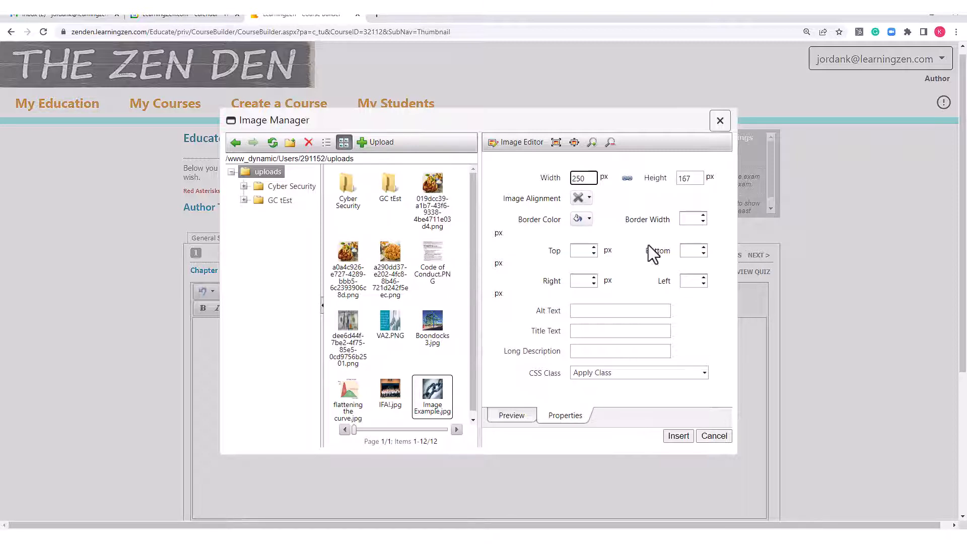
left_click(621, 194)
left_click(591, 198)
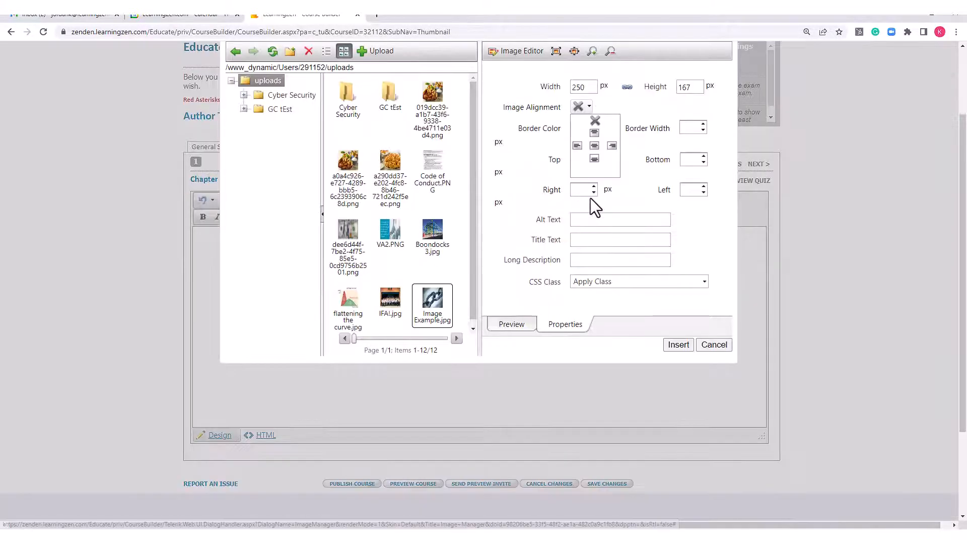
left_click(612, 145)
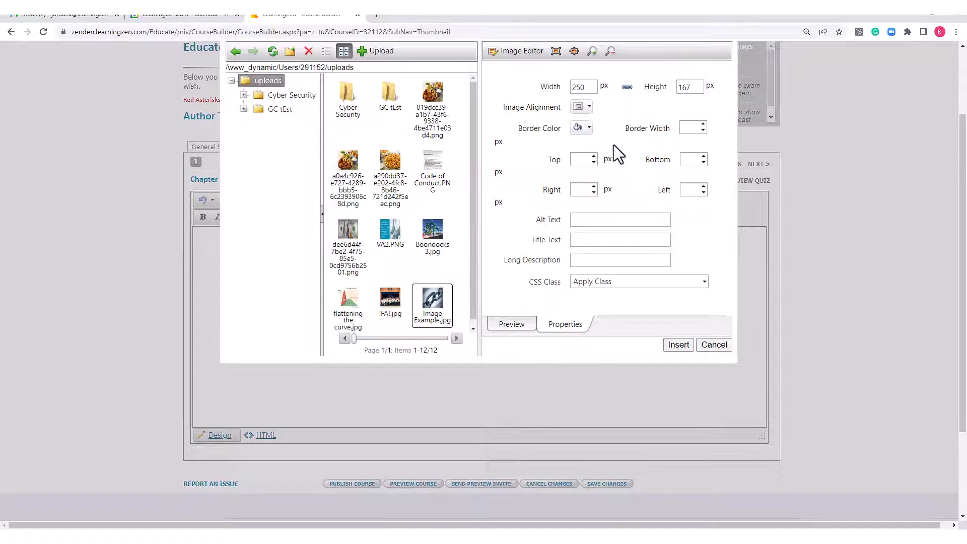
- Give the picture a 5 px red border and insert it into the Chapter 1 content
left_click(702, 125)
left_click(702, 126)
left_click(702, 125)
left_click(589, 127)
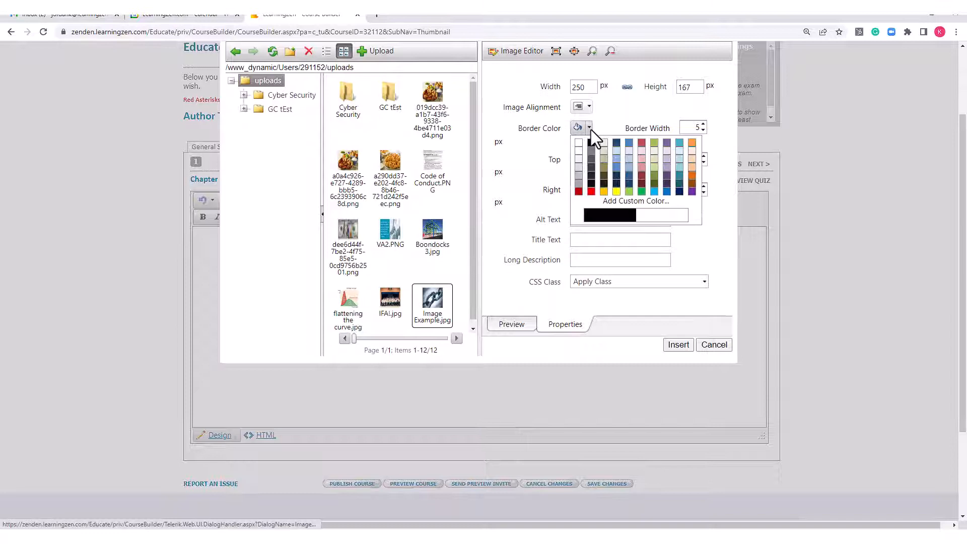
left_click(591, 191)
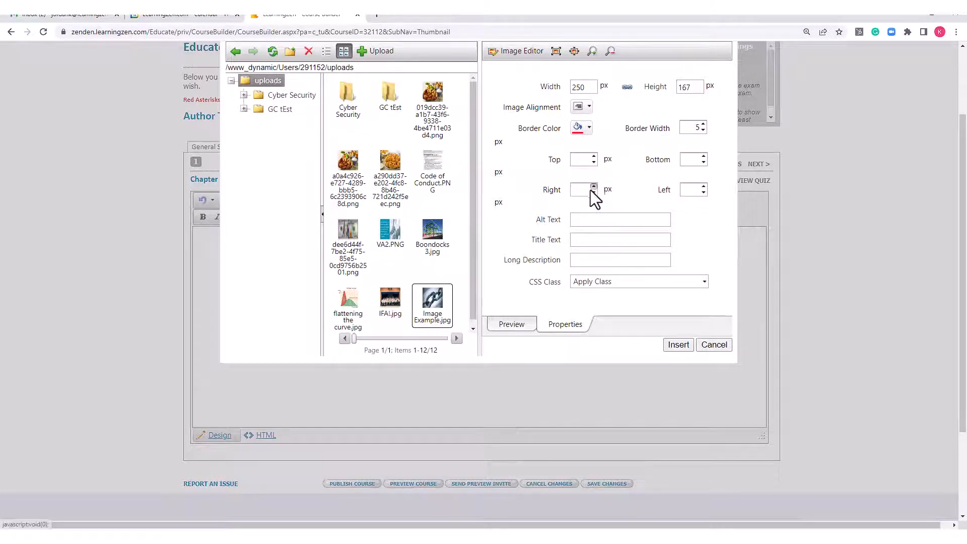
left_click(679, 345)
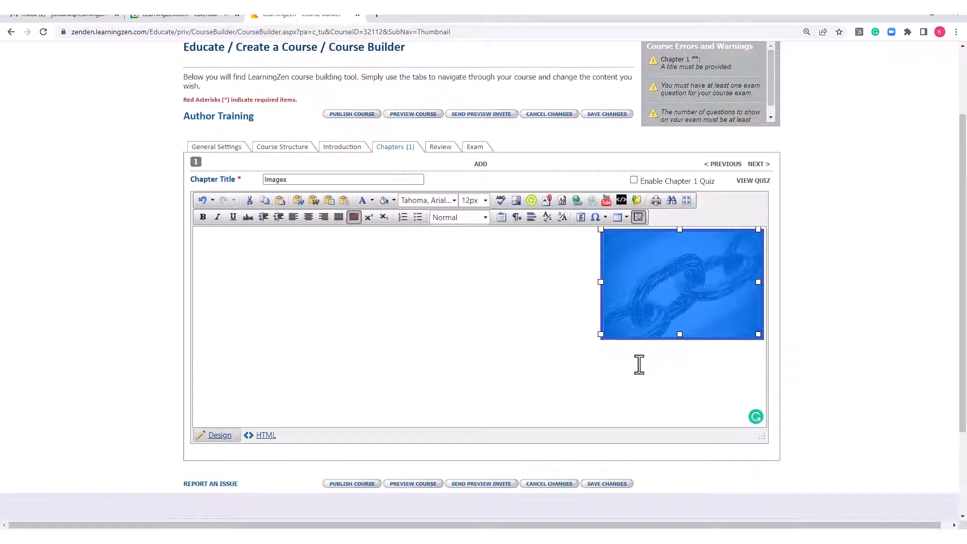
left_click(604, 405)
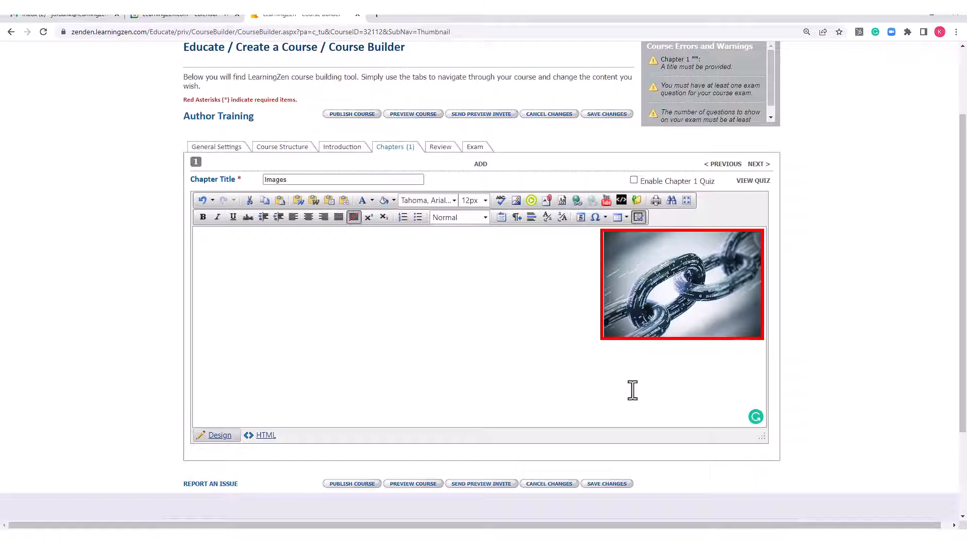
- Change the inserted chain picture's alignment to left through its properties
right_click(668, 295)
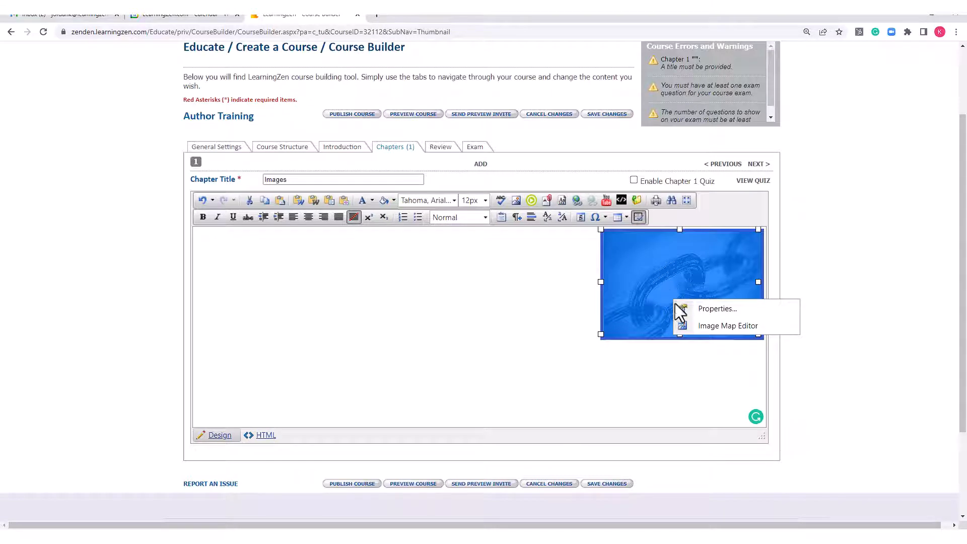
left_click(706, 309)
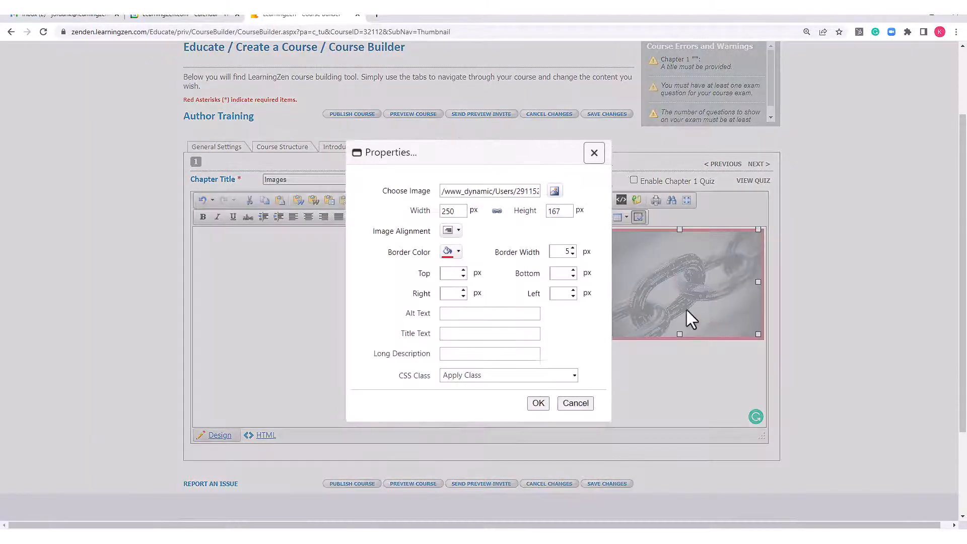
left_click(457, 229)
scroll(457, 227, "down", 2)
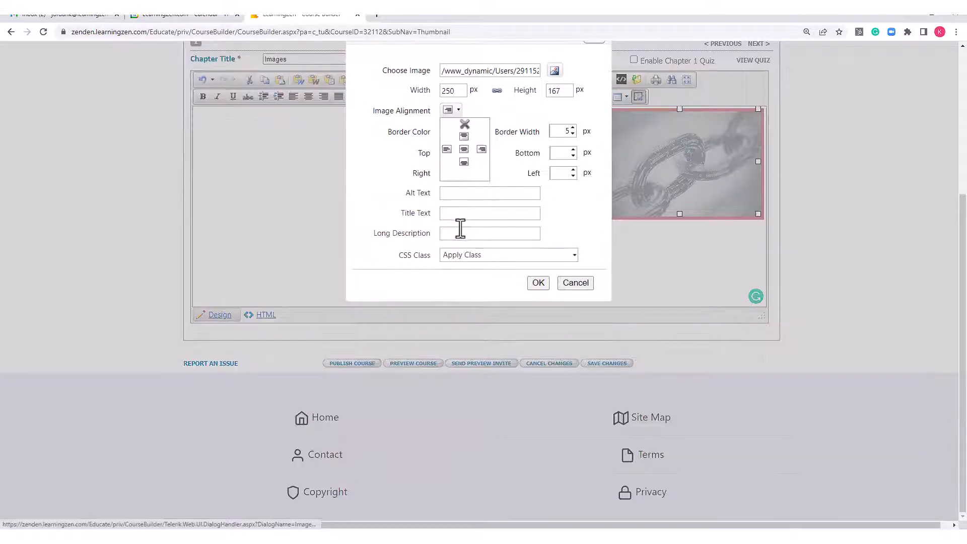
left_click(449, 150)
left_click(534, 281)
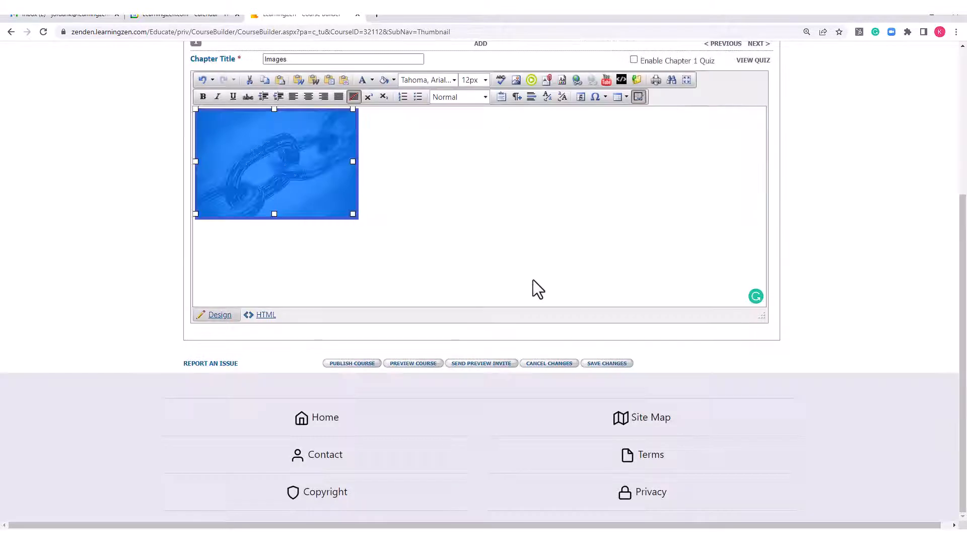
scroll(441, 249, "up", 3)
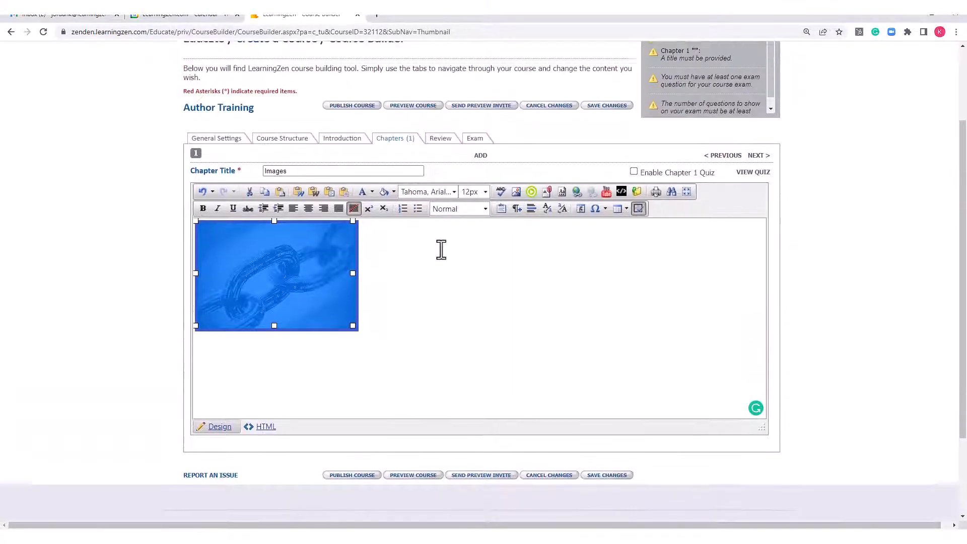
left_click(441, 328)
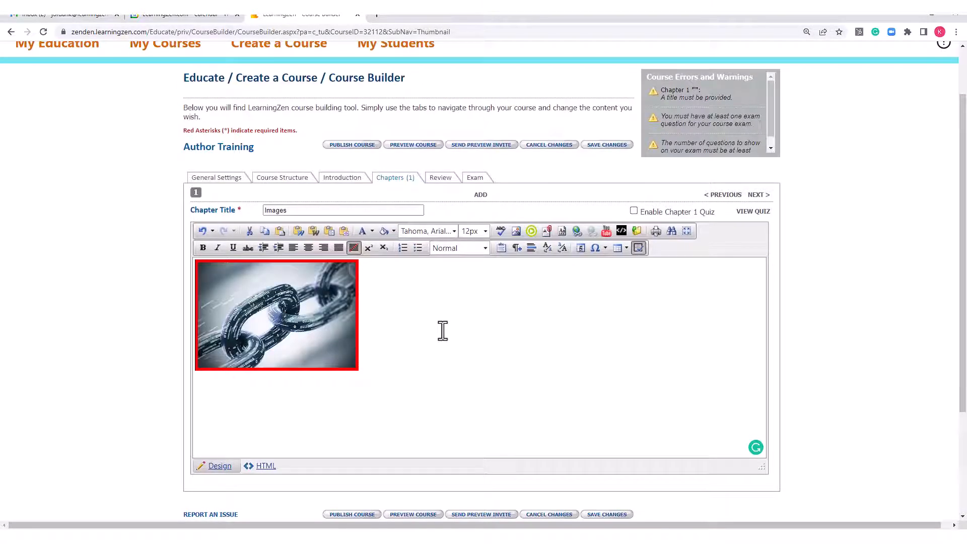
right_click(301, 310)
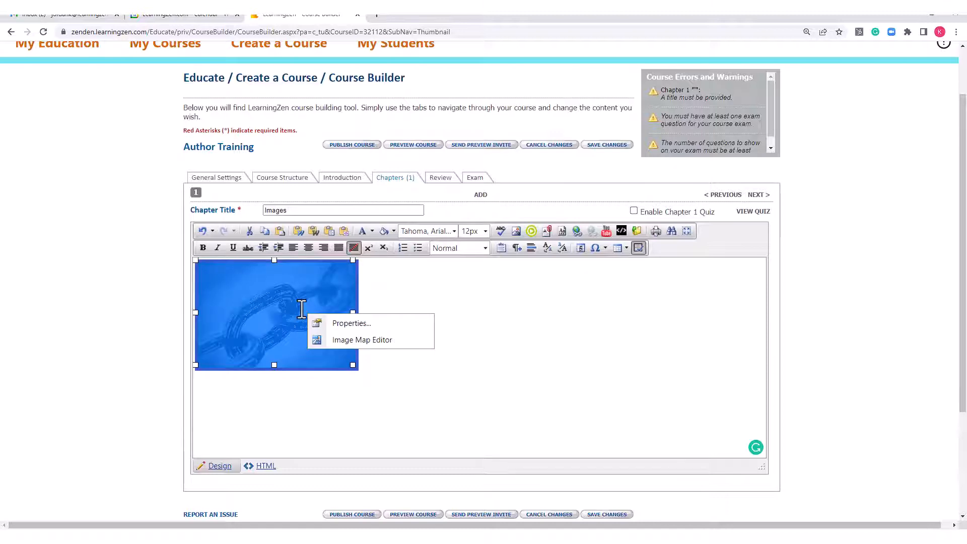
left_click(576, 230)
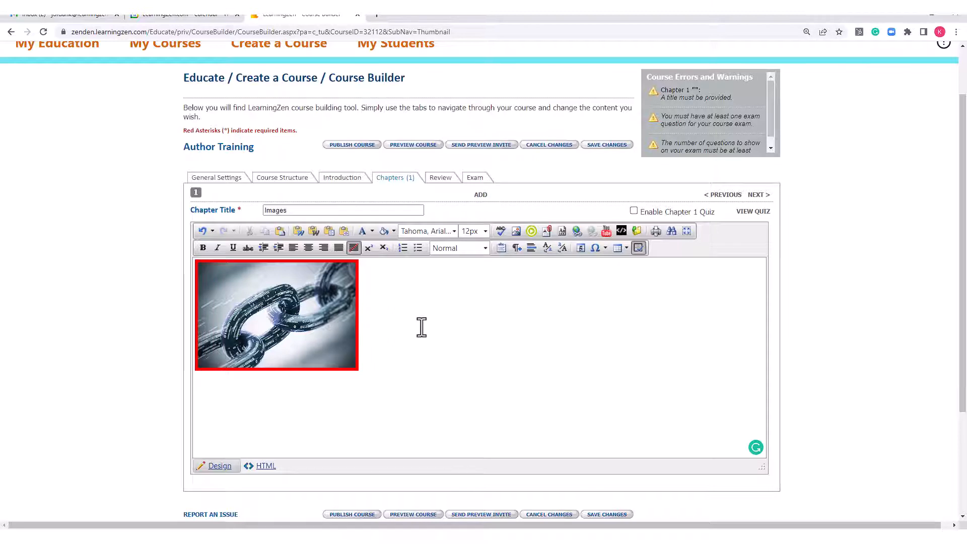
- Add a second chapter to the course and title it "Document"
left_click(481, 196)
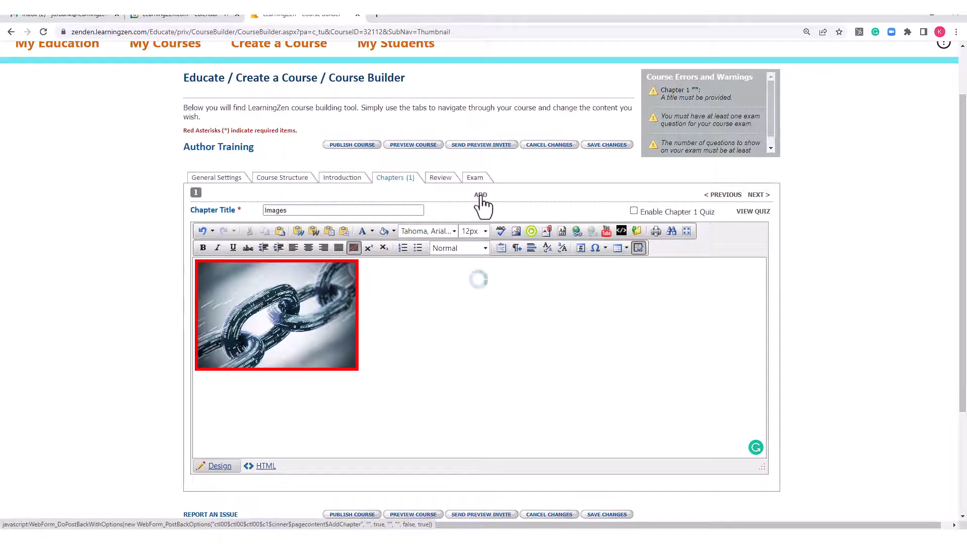
left_click(287, 210)
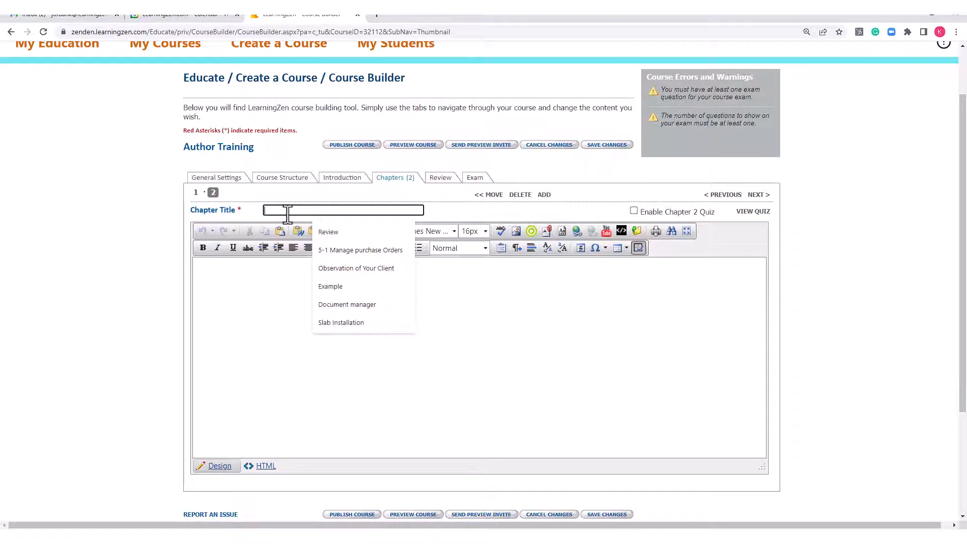
type("Dou")
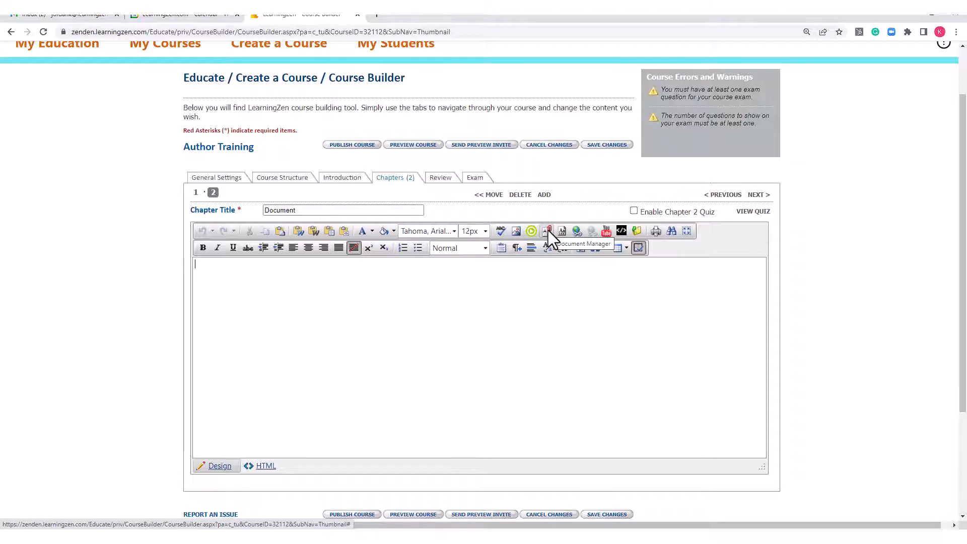
- Try to upload Content Tips.docx from the Author folder into the uploads folder of the Document Manager
left_click(548, 231)
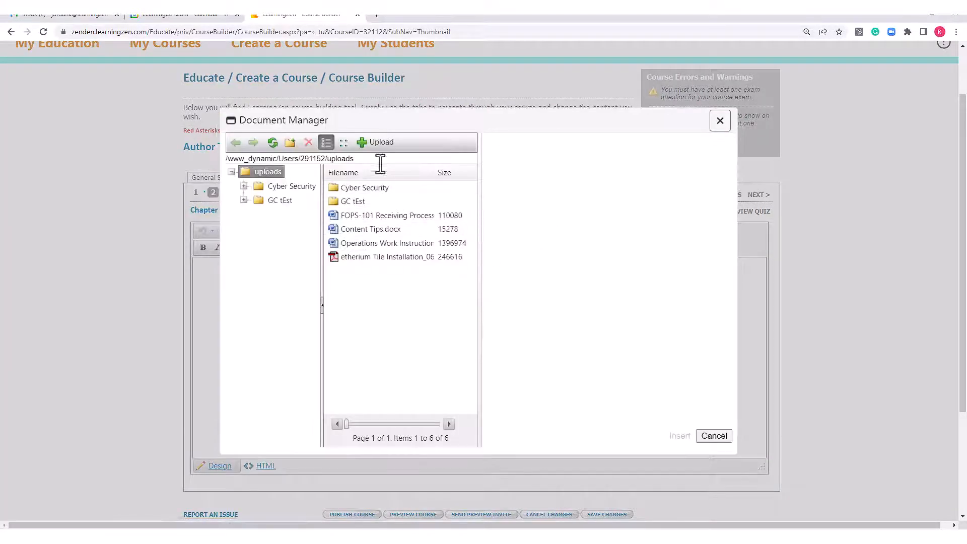
left_click(384, 147)
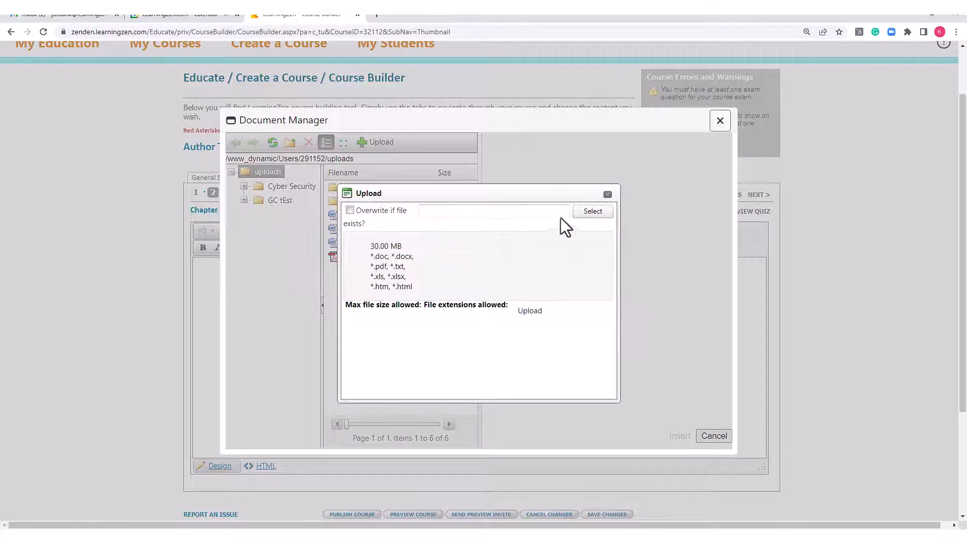
left_click(589, 211)
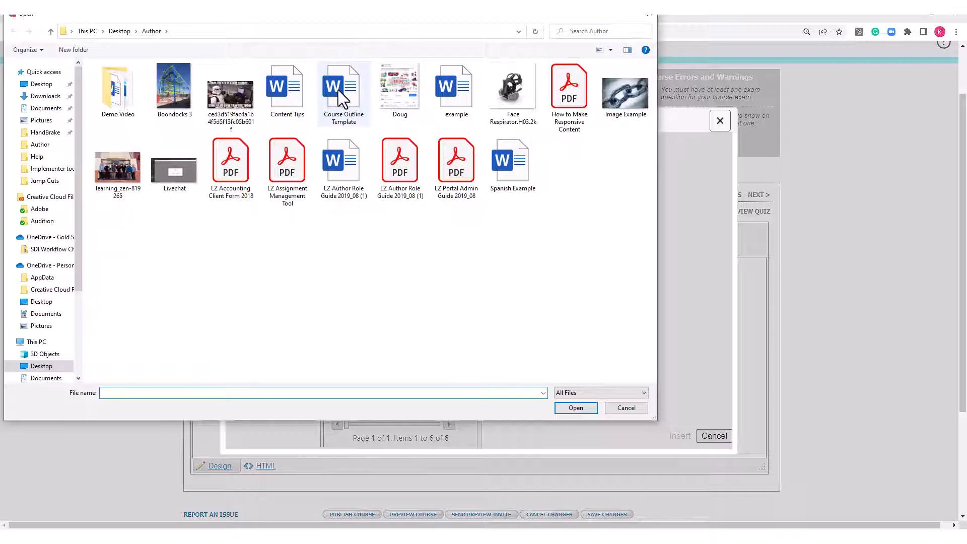
left_click(304, 92)
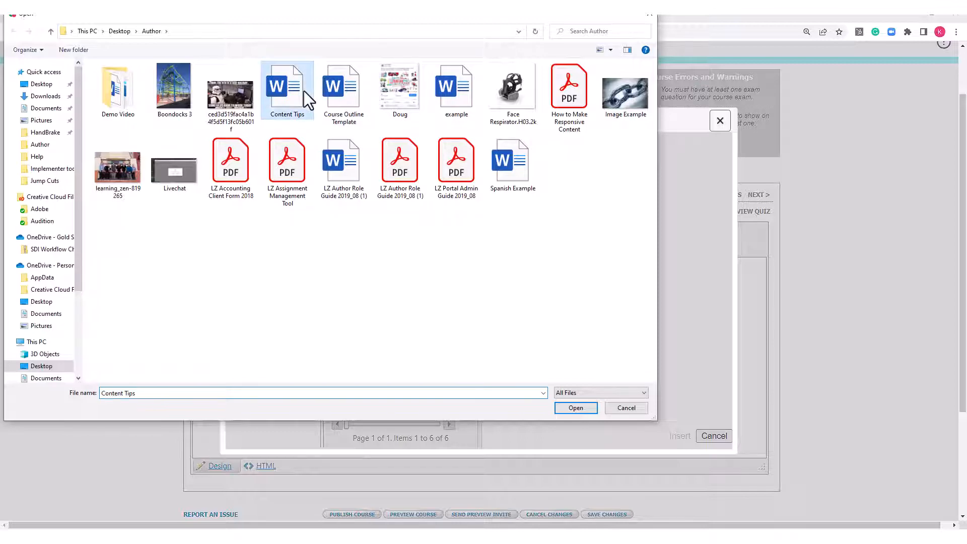
left_click(575, 408)
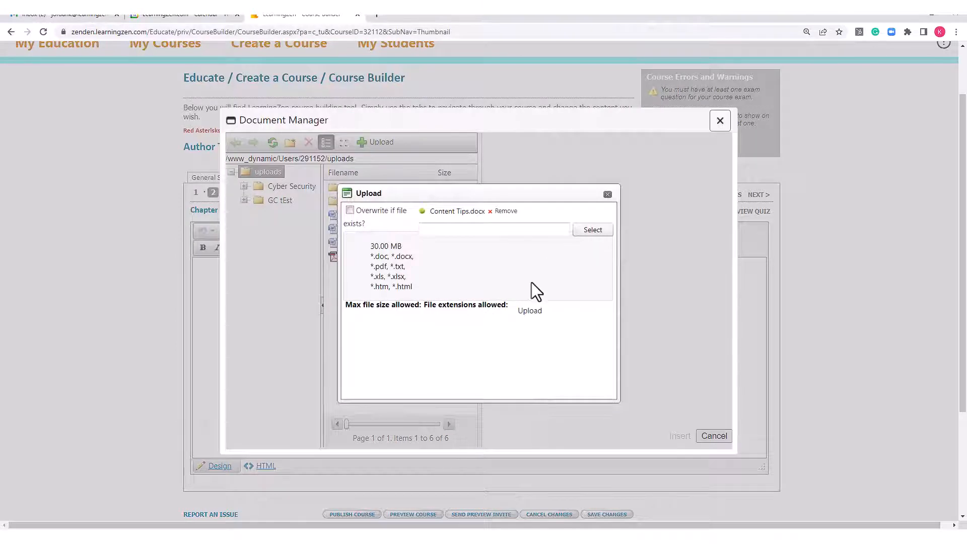
left_click(528, 315)
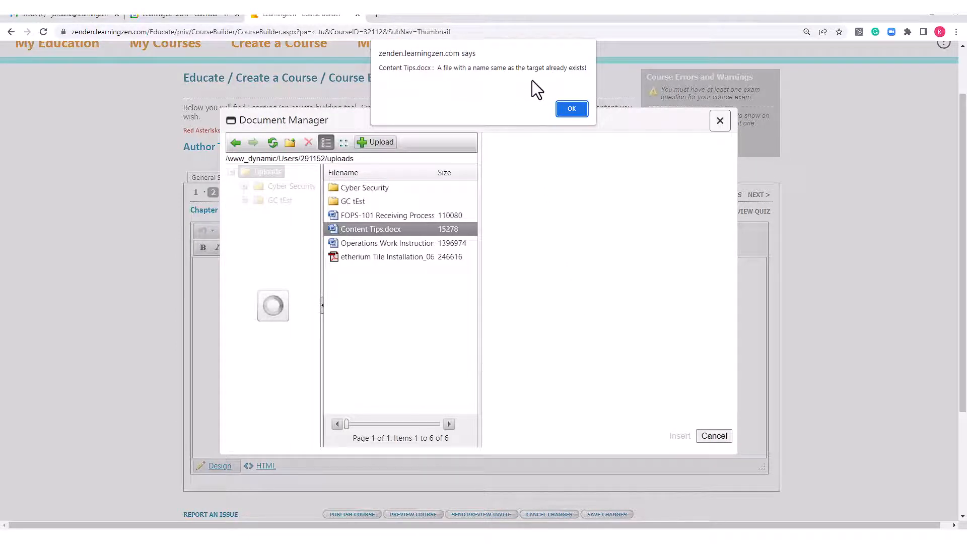
left_click(571, 109)
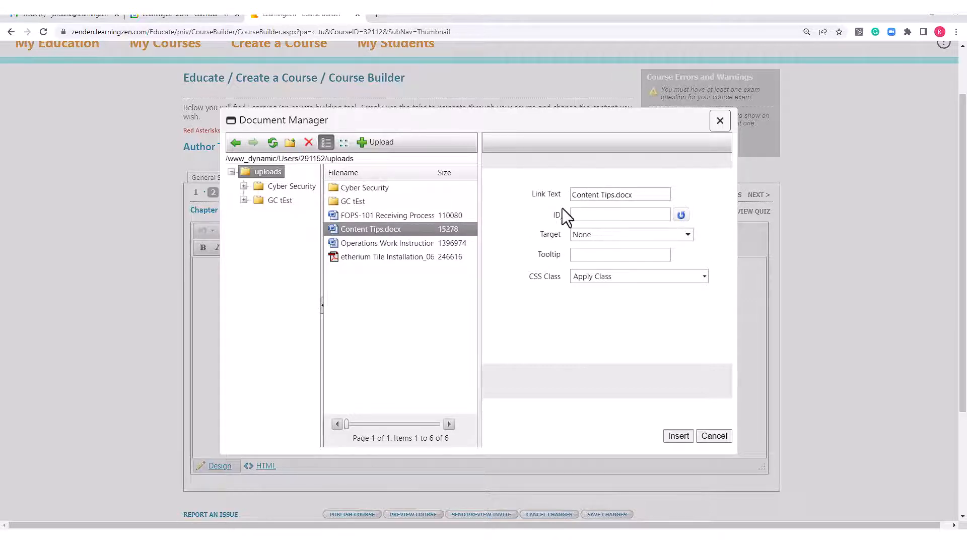
- Change the link text to "Click here to download Content Tips.docx" and insert the document link into the Document chapter
left_click(642, 196)
left_click(572, 196)
type("Clich")
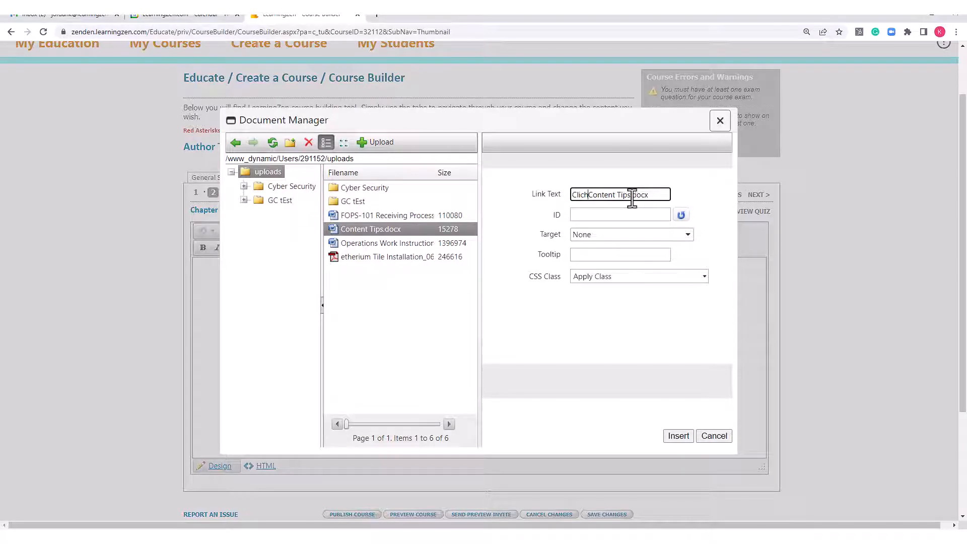
key("BackSpace")
type("k here to")
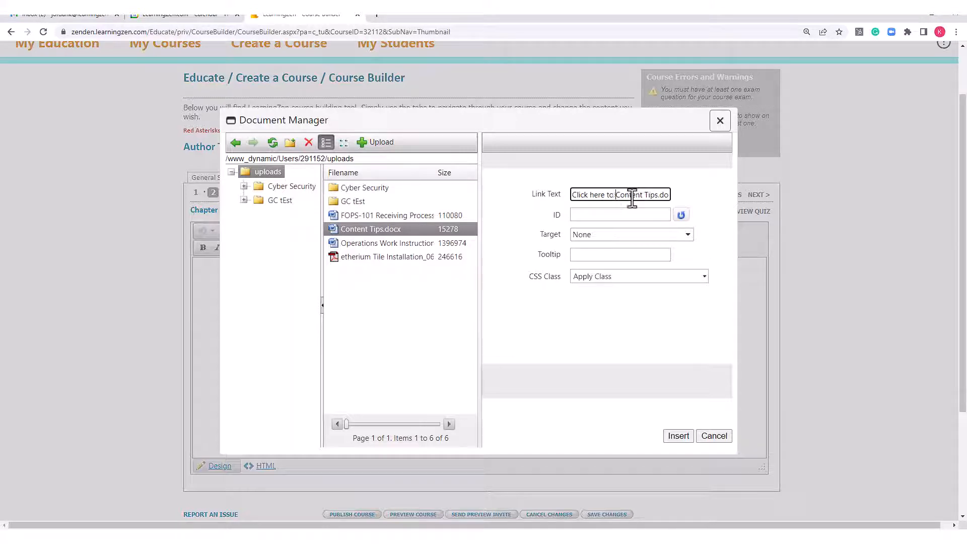
type(" down")
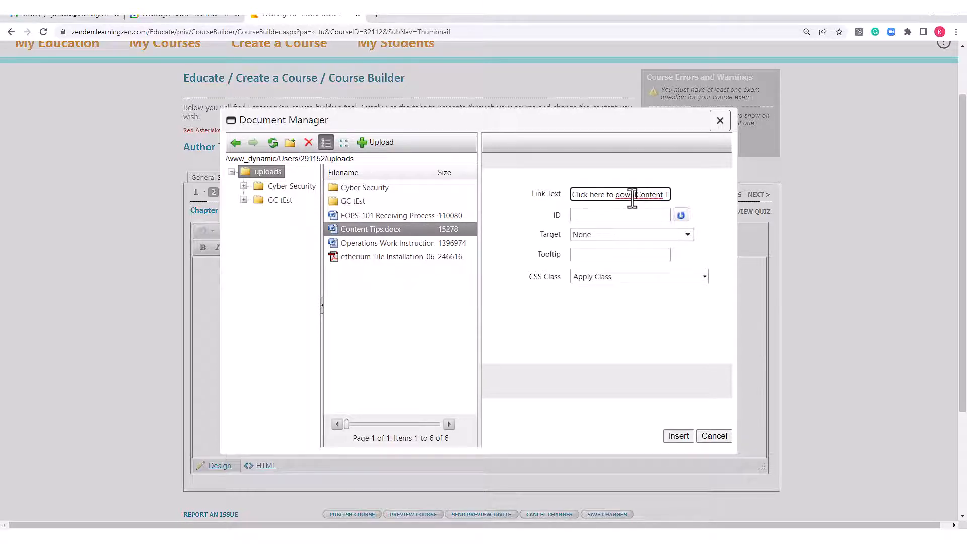
type("load")
left_click(670, 436)
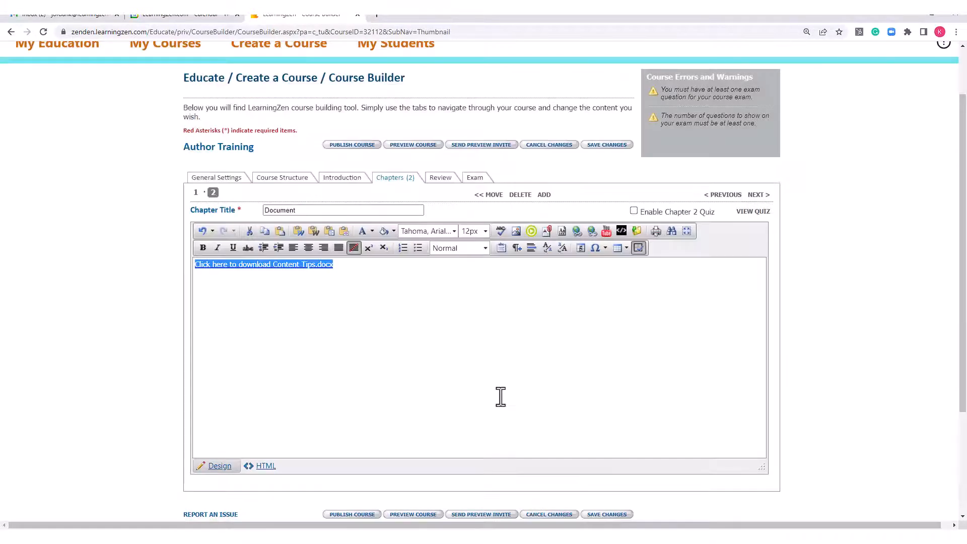
- Set the font size of the Content Tips.docx download link to 16px
left_click(348, 311)
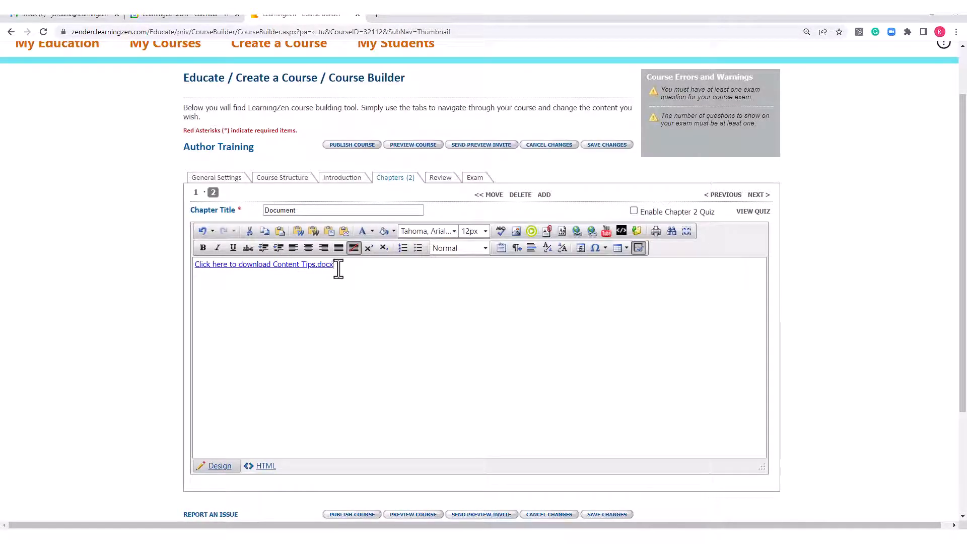
left_click_drag(336, 266, 193, 268)
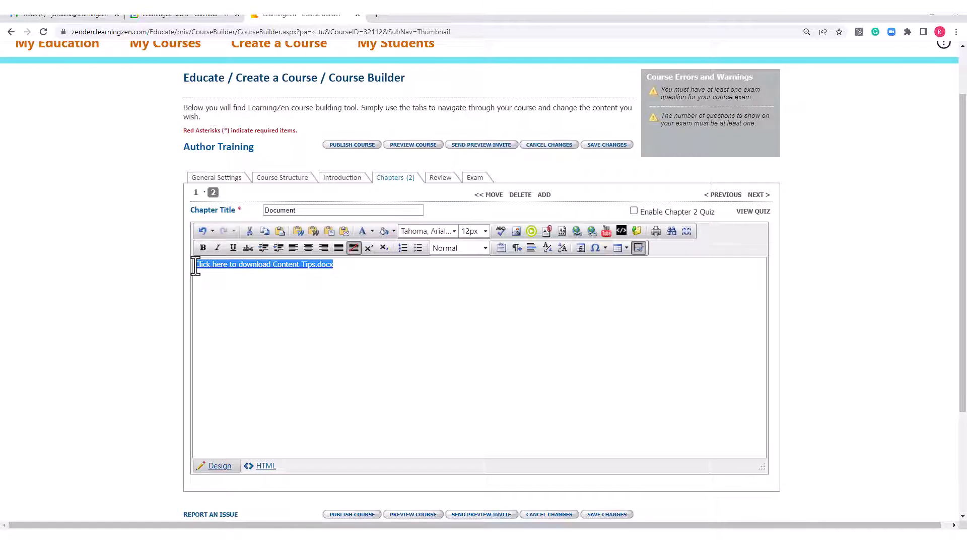
left_click(476, 229)
left_click(469, 322)
left_click(365, 322)
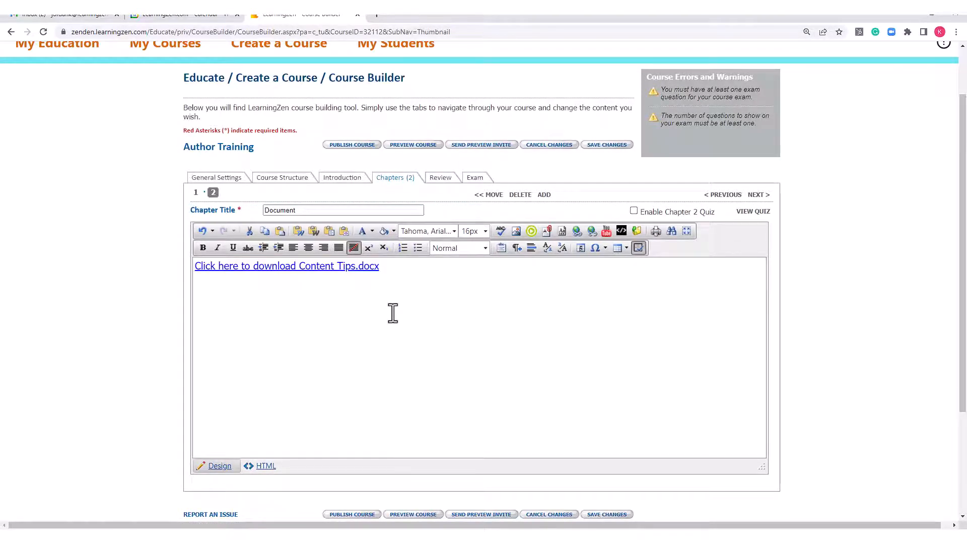
triple_click(311, 267)
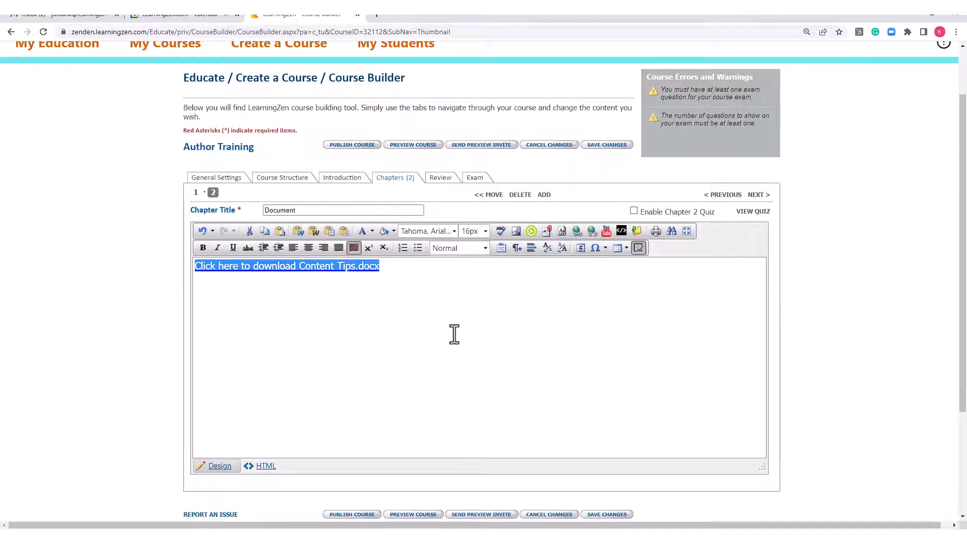
scroll(453, 335, "down", 1)
scroll(453, 335, "up", 1)
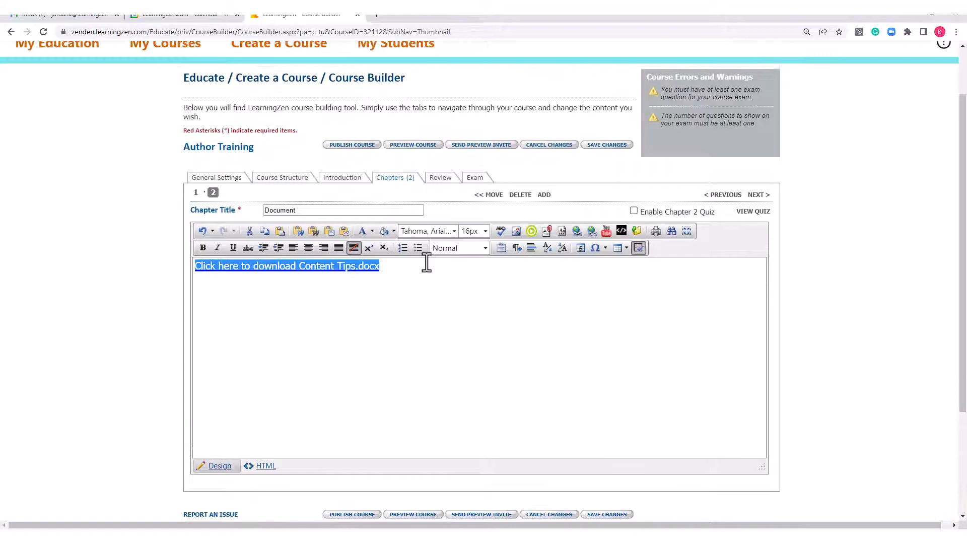
- Preview the course through to the Document chapter and test the download link for Content Tips.docx
left_click(423, 147)
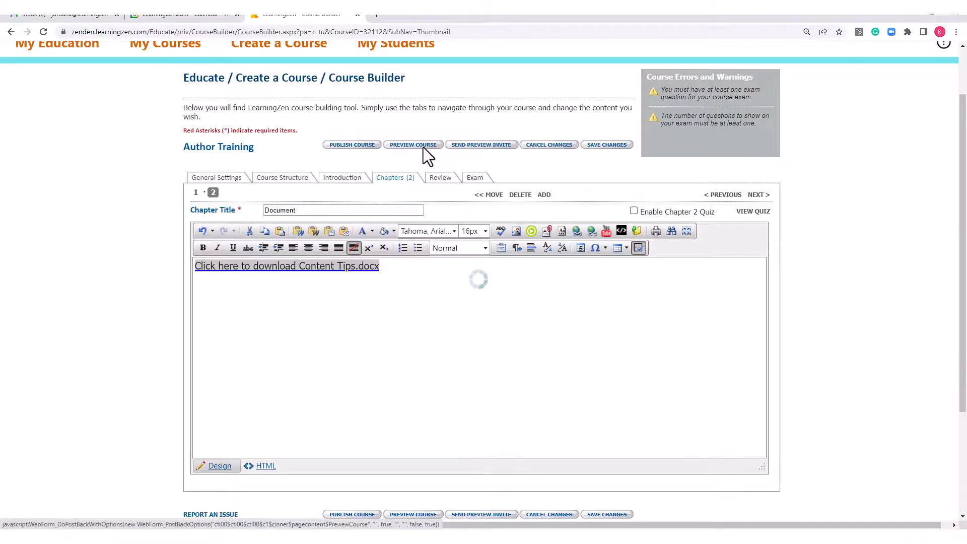
left_click(418, 137)
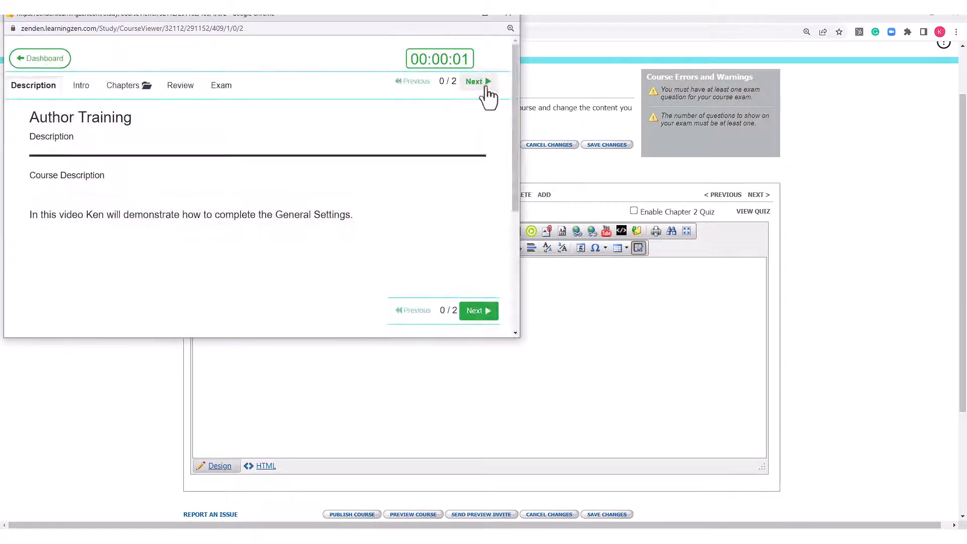
left_click(481, 84)
left_click(481, 83)
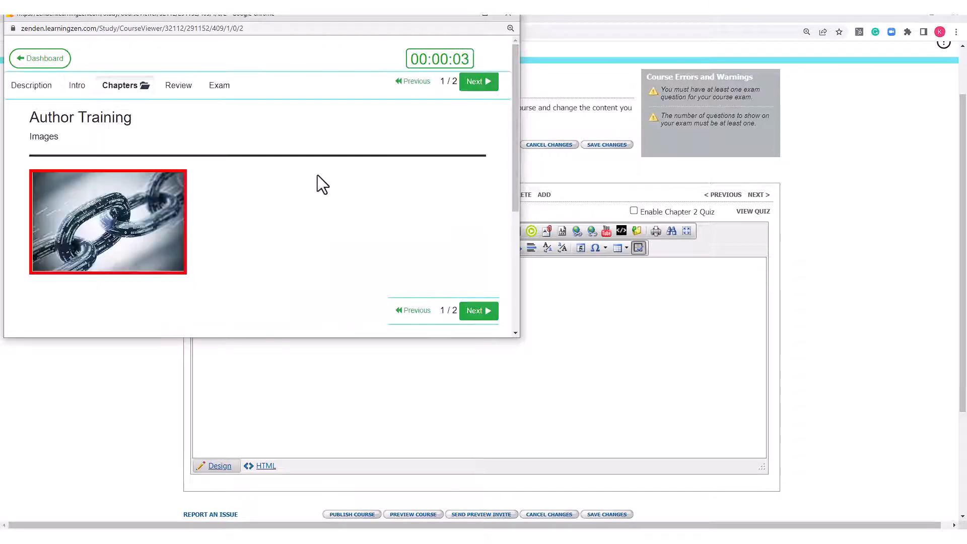
left_click(480, 83)
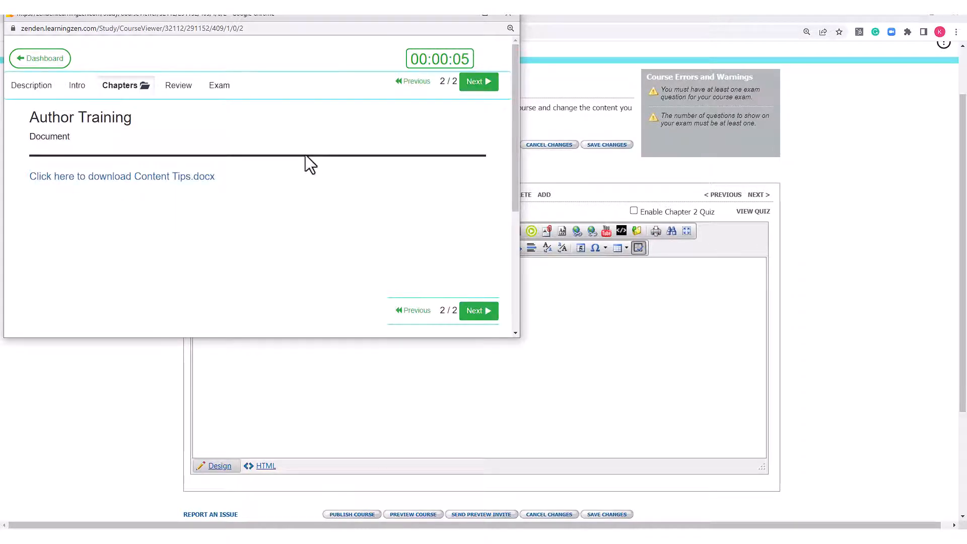
left_click(188, 178)
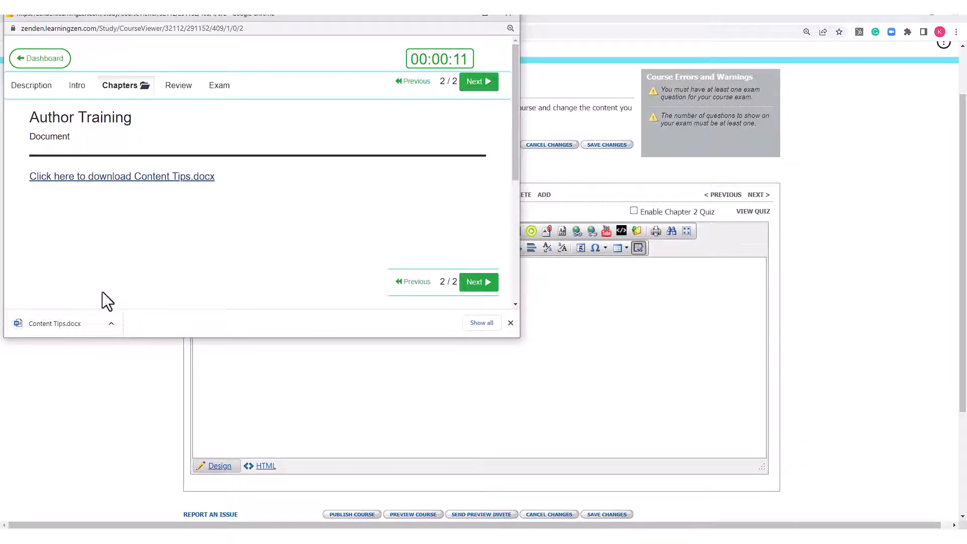
left_click(509, 16)
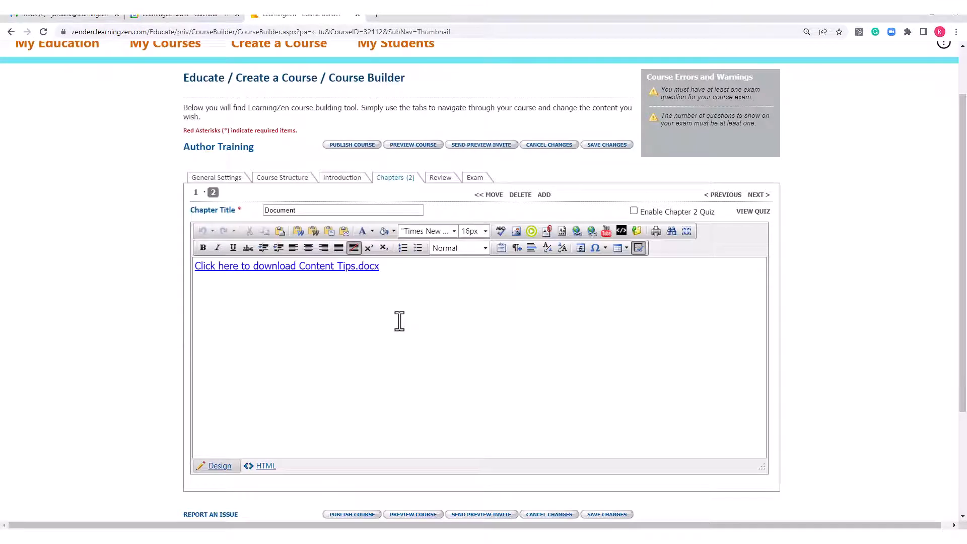
- Add a third chapter to the course and title it "Video"
left_click(399, 321)
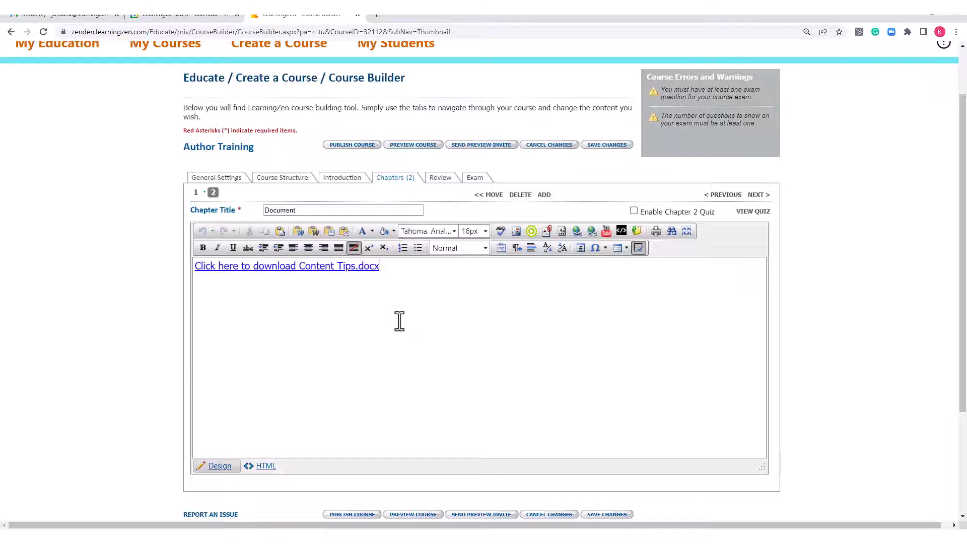
left_click(544, 195)
left_click(296, 211)
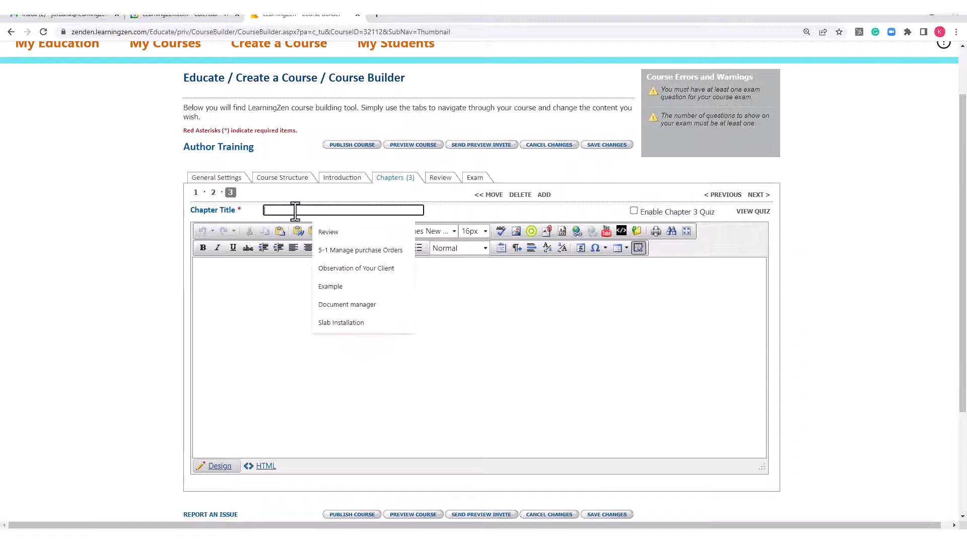
type("Vid")
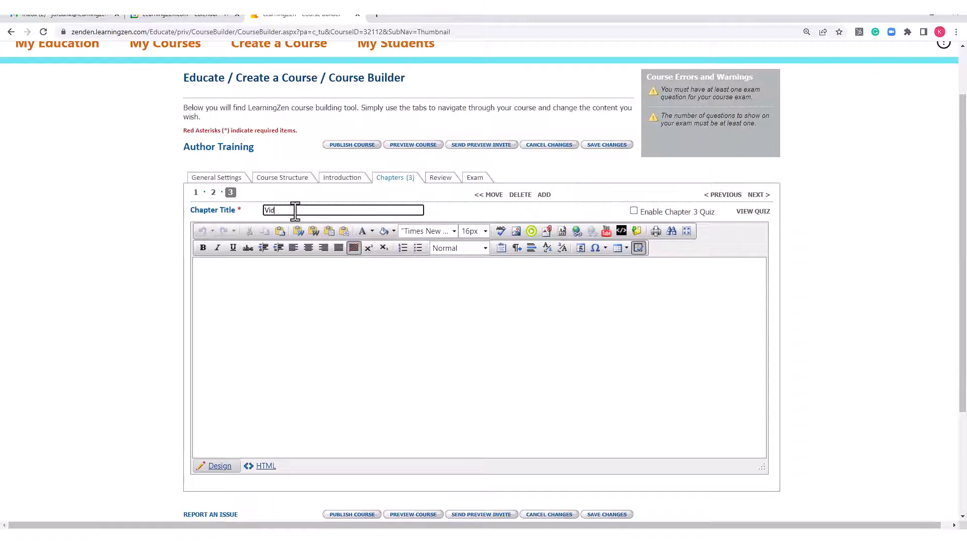
type("eo")
left_click(301, 329)
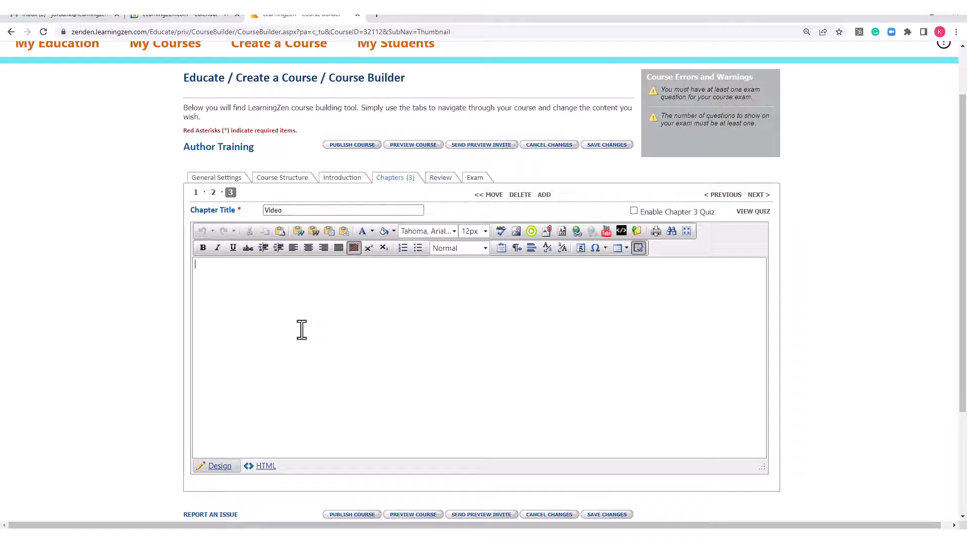
- Start a media upload for the Video chapter and choose Demo Video.mp4 from the Demo Video folder
left_click(530, 231)
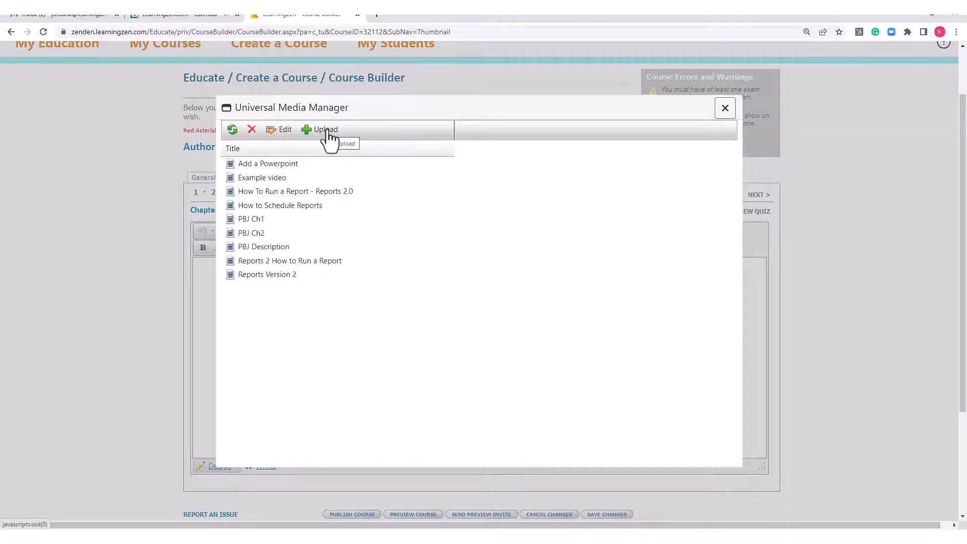
left_click(327, 130)
left_click(483, 210)
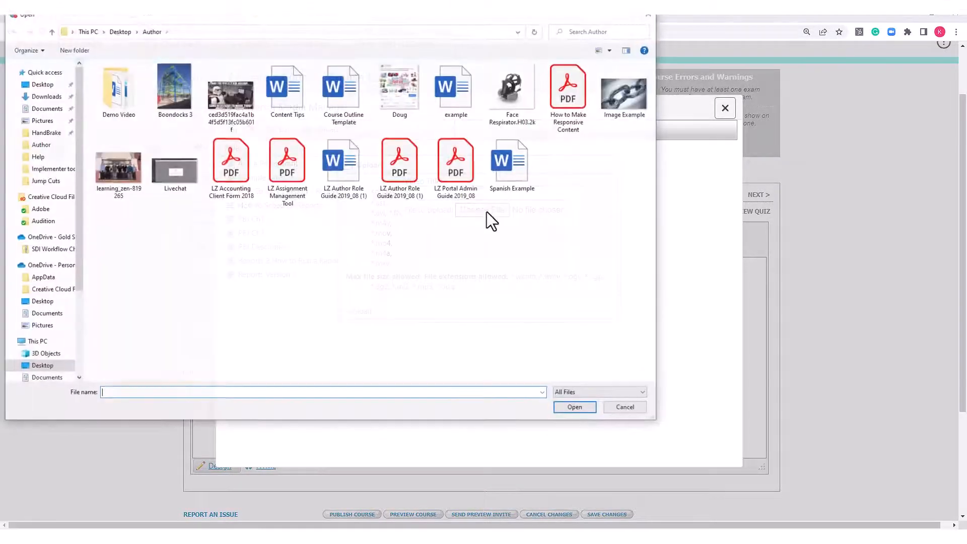
double_click(122, 98)
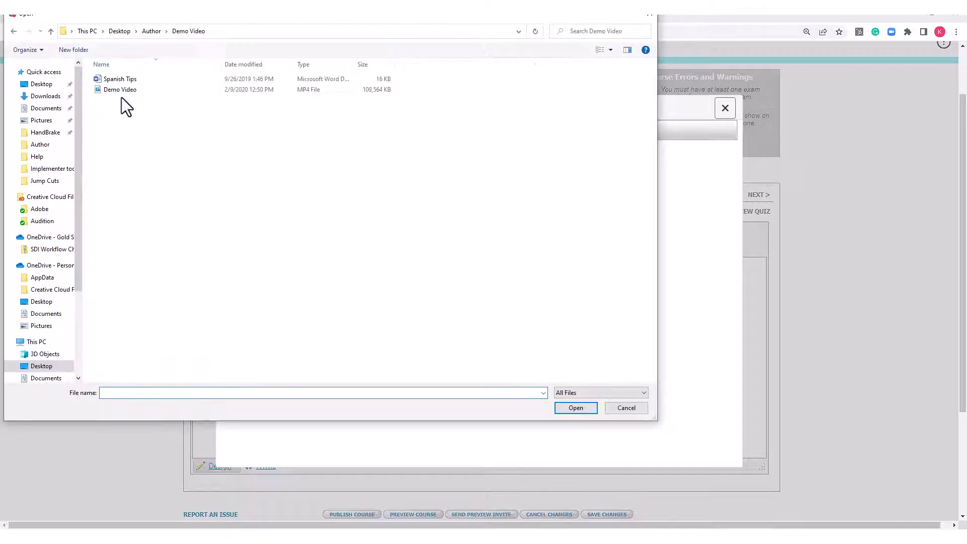
left_click(122, 92)
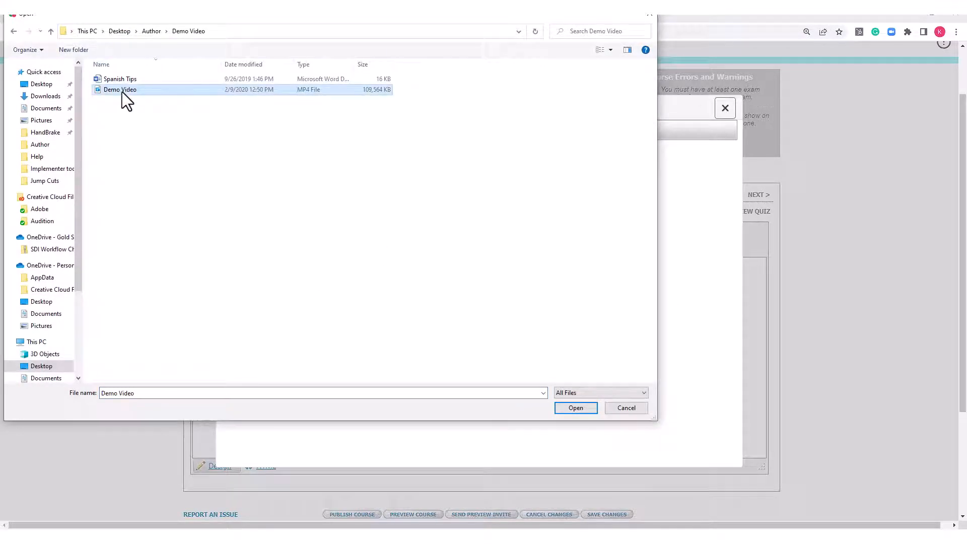
left_click(575, 408)
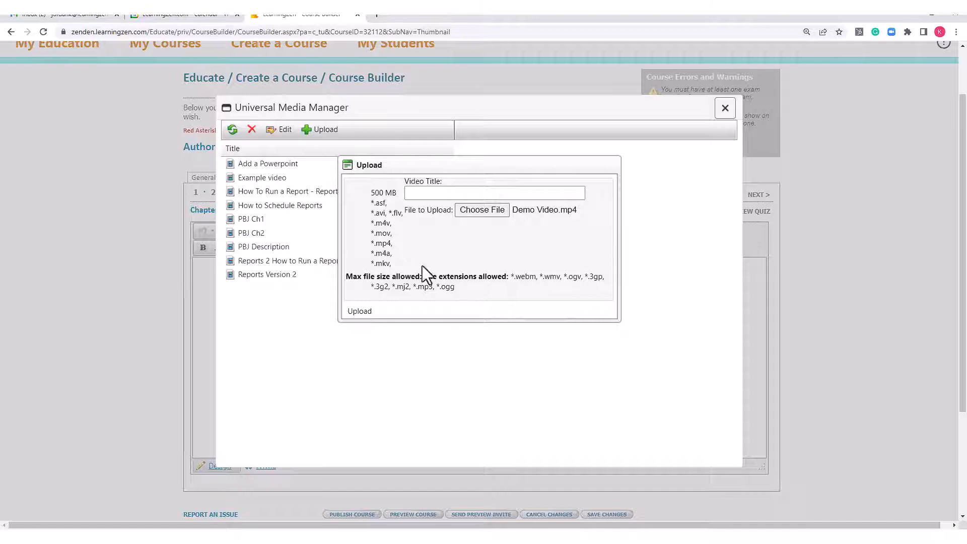
- Upload the chosen file with the video title "Demo Video" and check its preview in the Universal Media Manager
left_click(443, 193)
type("Dem")
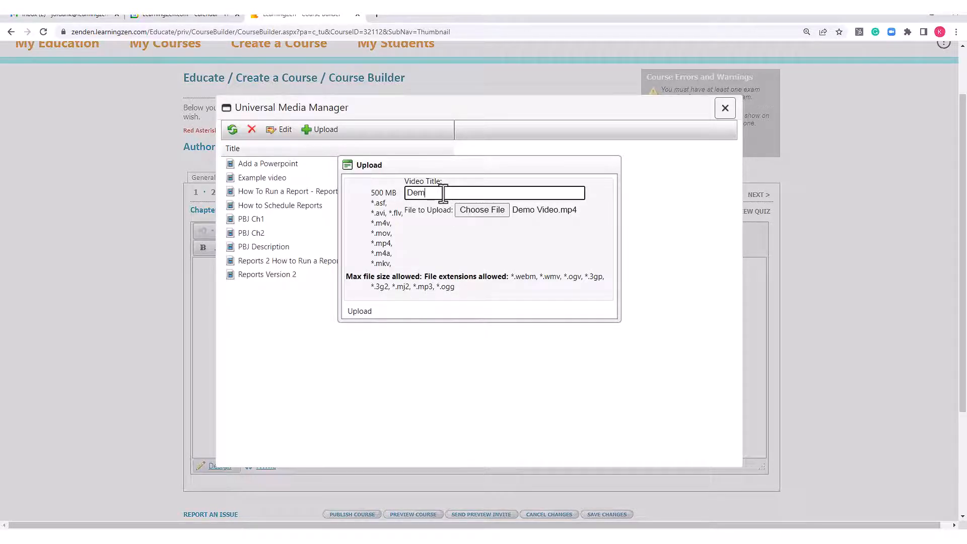
type("o Video")
left_click(364, 314)
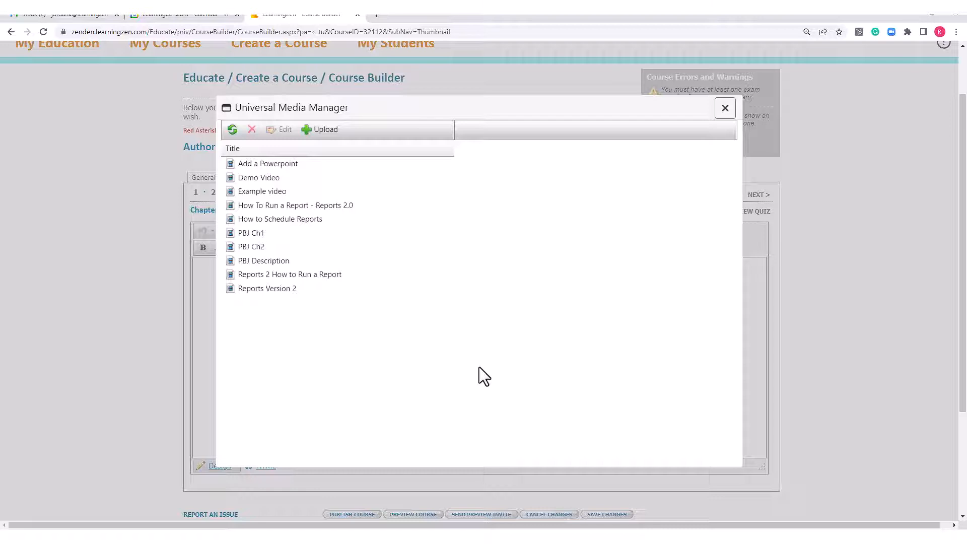
left_click(273, 179)
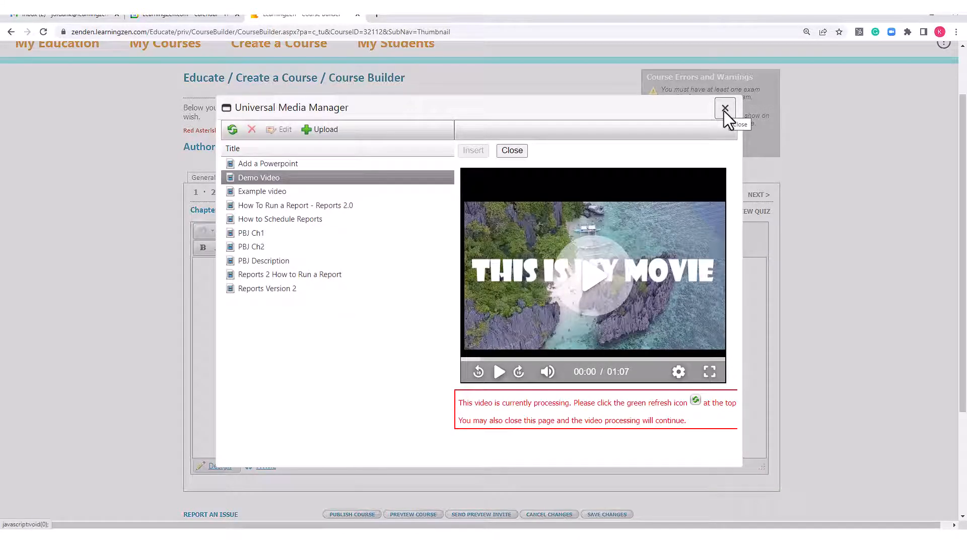
left_click(724, 109)
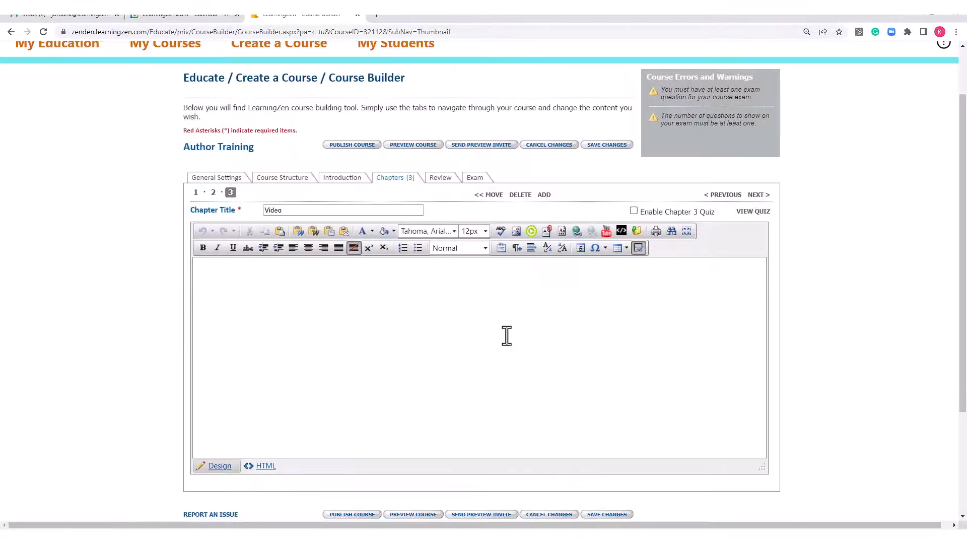
- Add a fourth chapter to the course and title it "YouTube"
left_click(545, 198)
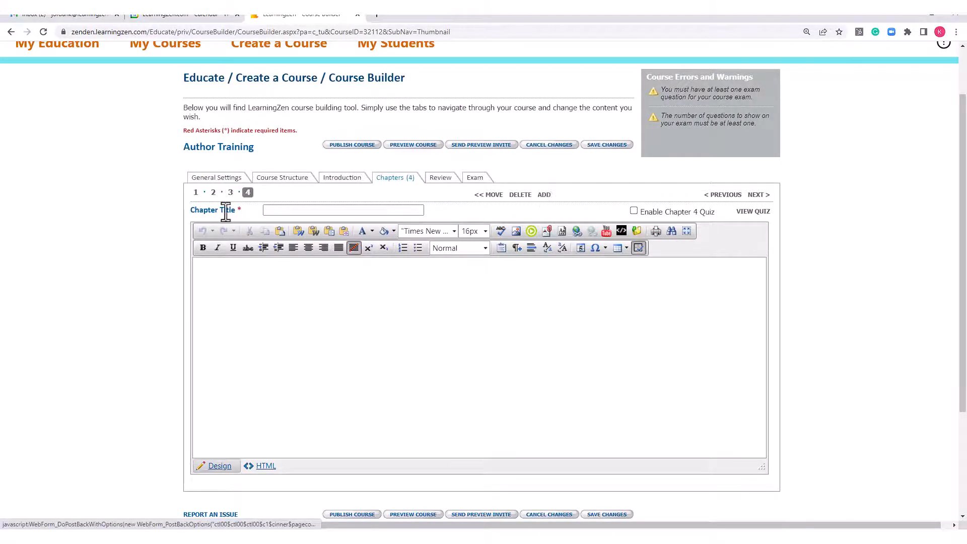
left_click(287, 209)
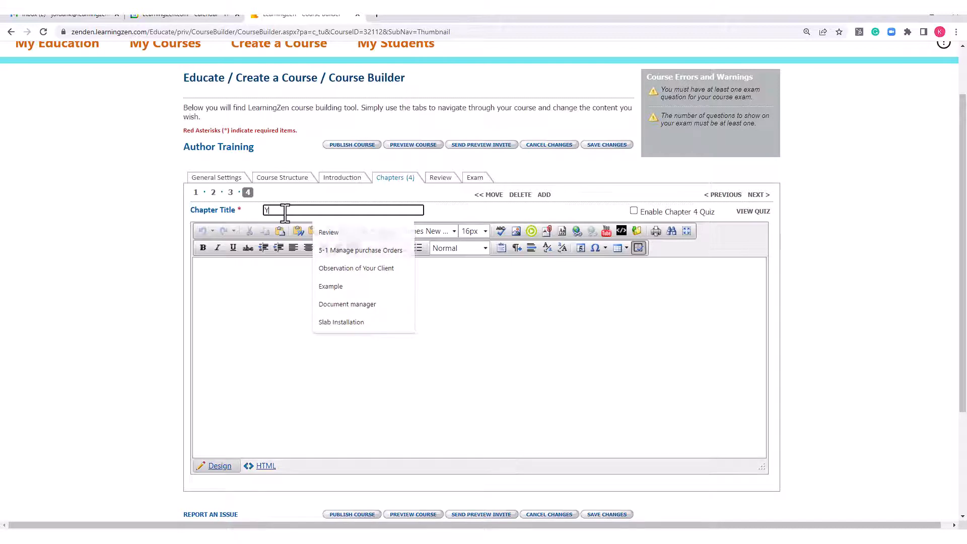
type("YouTube")
left_click(259, 298)
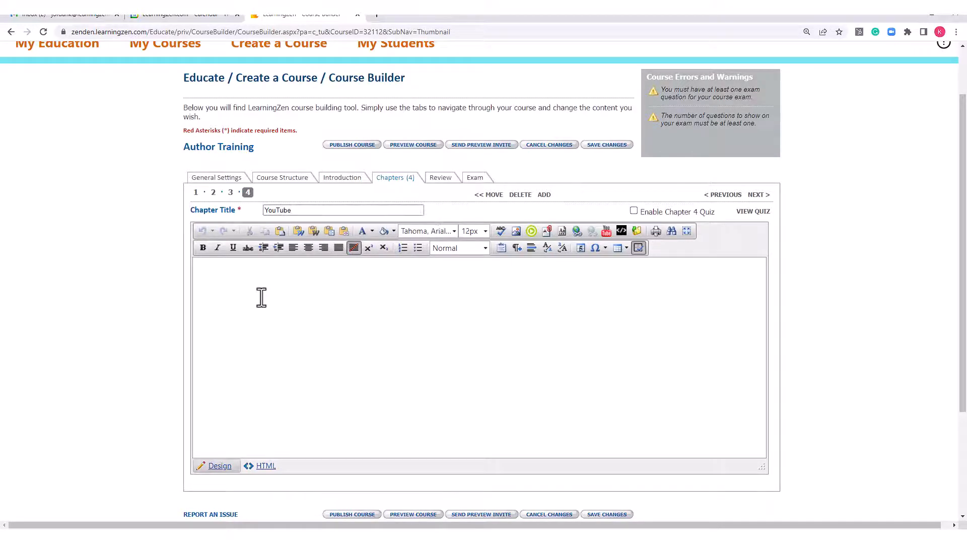
- Go to YouTube in a new browser tab, open the video "BIG Mistakes SMALL YouTubers STILL MAKE!" and pause it
left_click(377, 16)
left_click(484, 274)
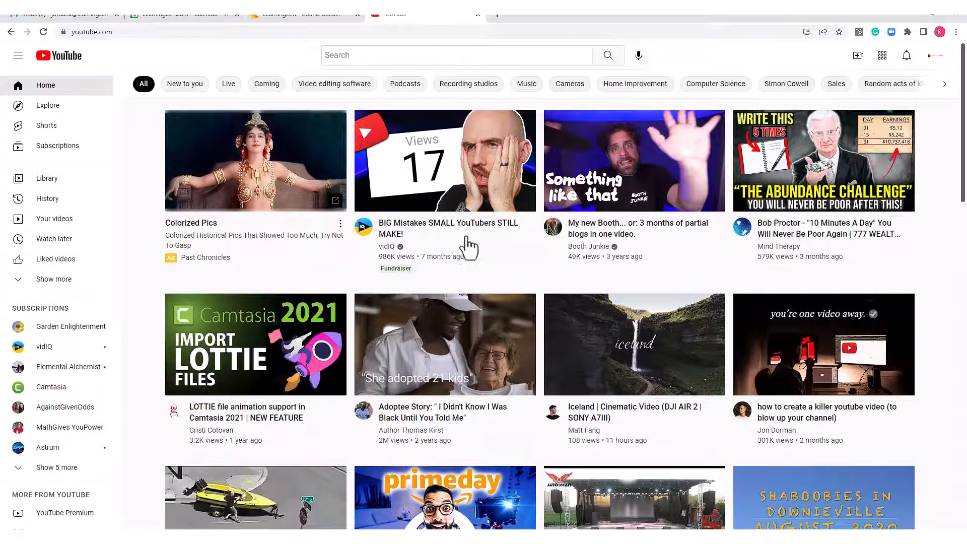
left_click(428, 173)
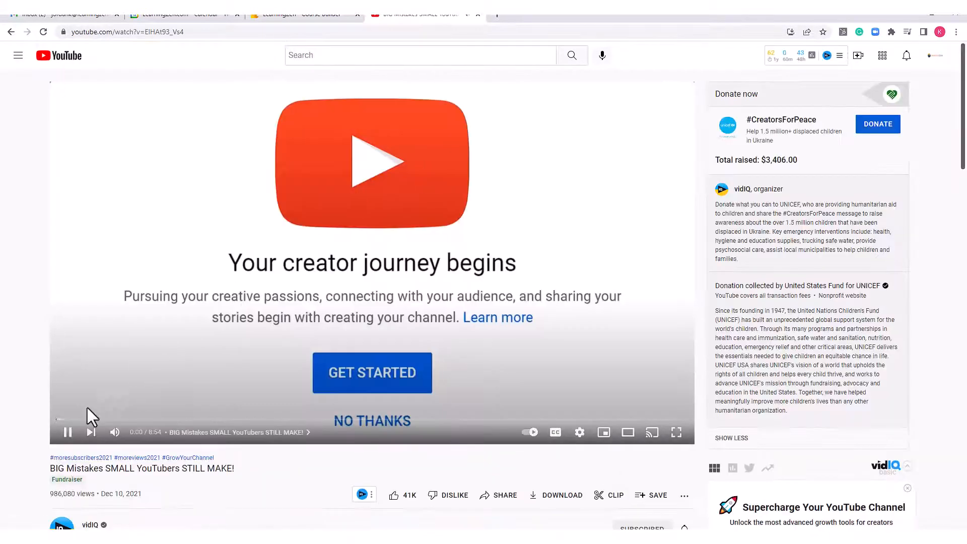
left_click(68, 434)
- Copy the video's embed code from its sharing options and close the embed window
scroll(533, 325, "down", 3)
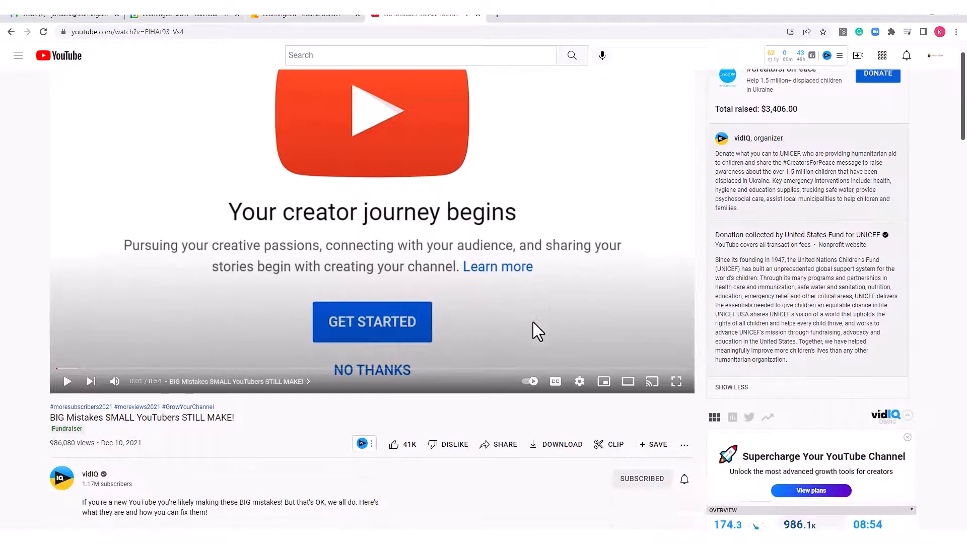
scroll(535, 332, "down", 1)
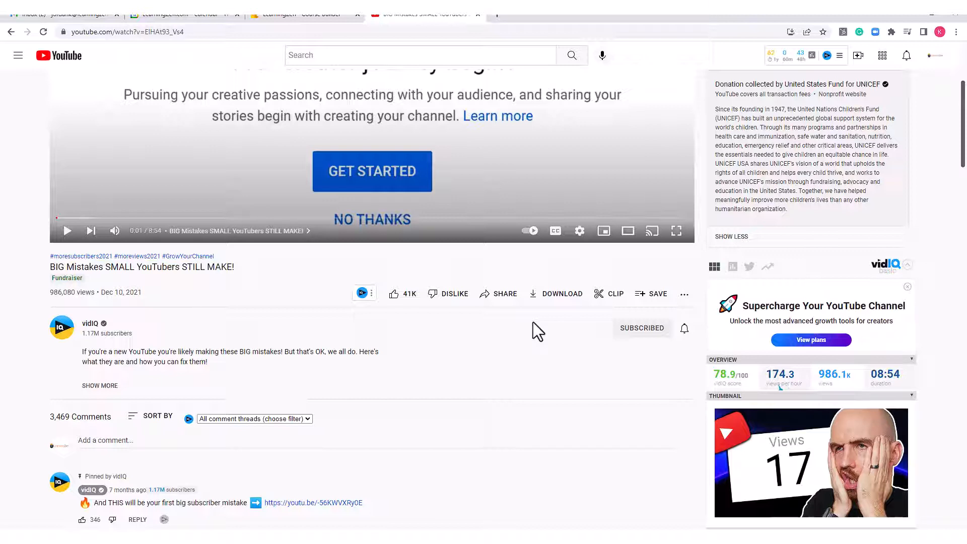
left_click(496, 300)
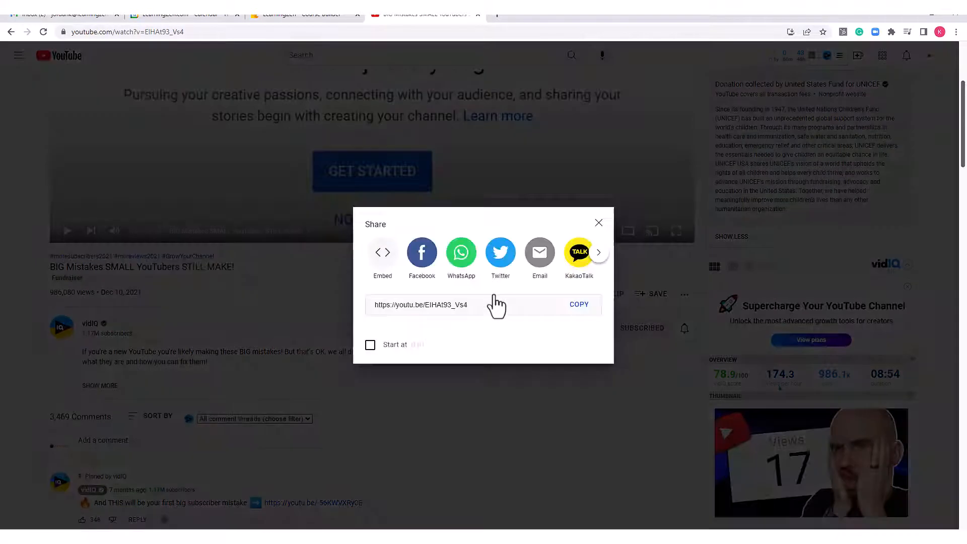
left_click(384, 260)
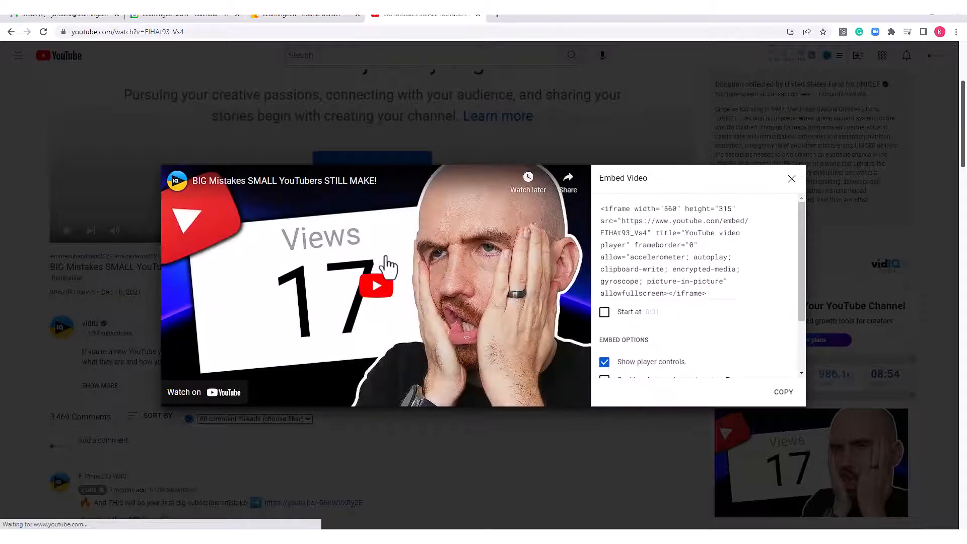
left_click(782, 393)
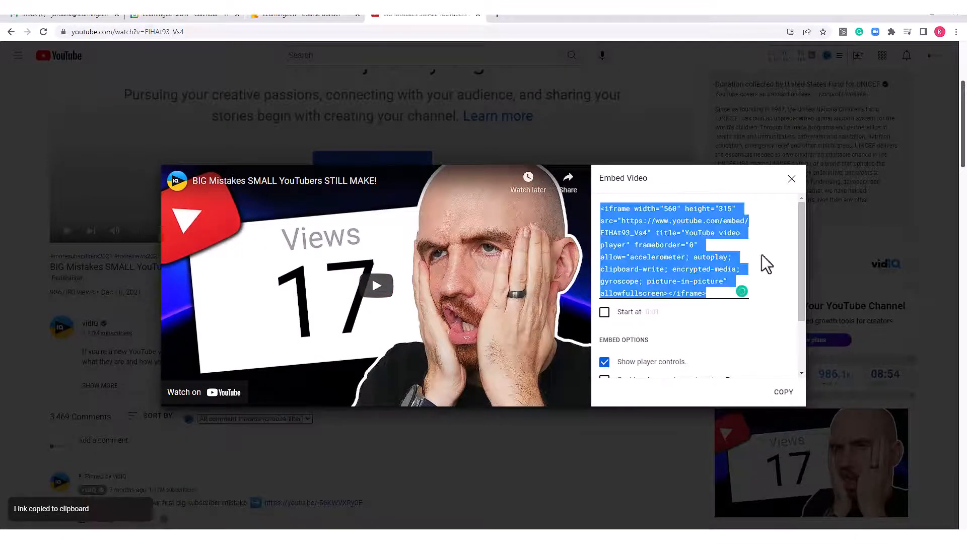
left_click(792, 179)
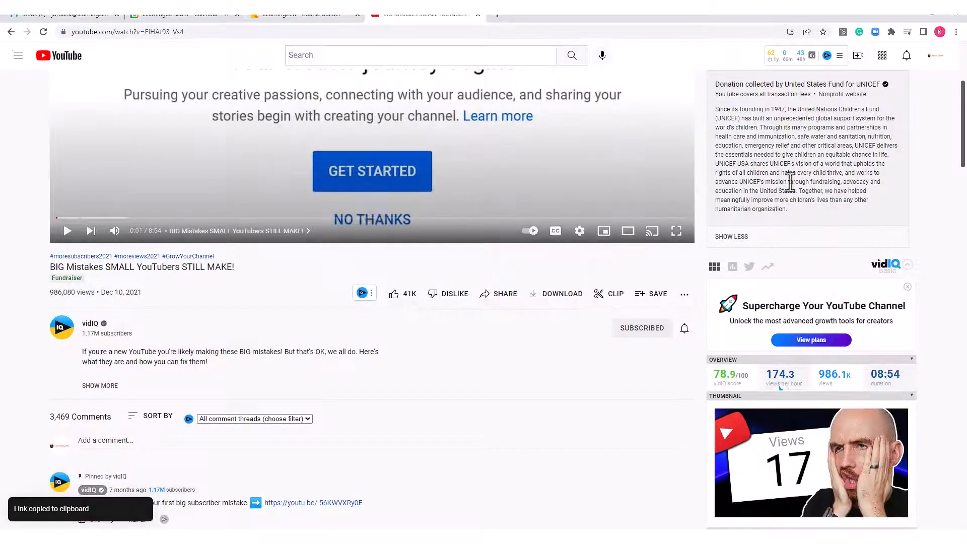
- Return to the Course Builder and insert the YouTube video into the YouTube chapter using the copied embed text
left_click(298, 17)
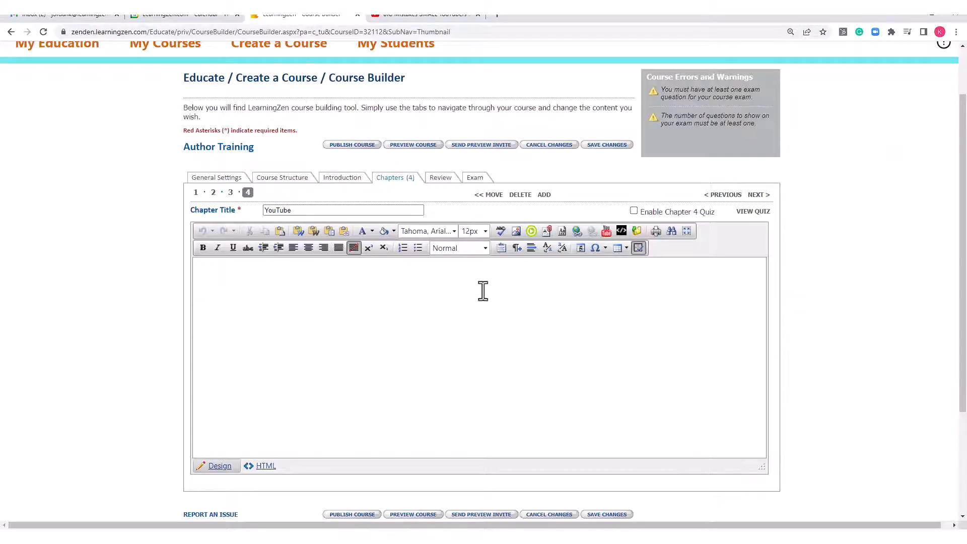
left_click(606, 233)
left_click(341, 292)
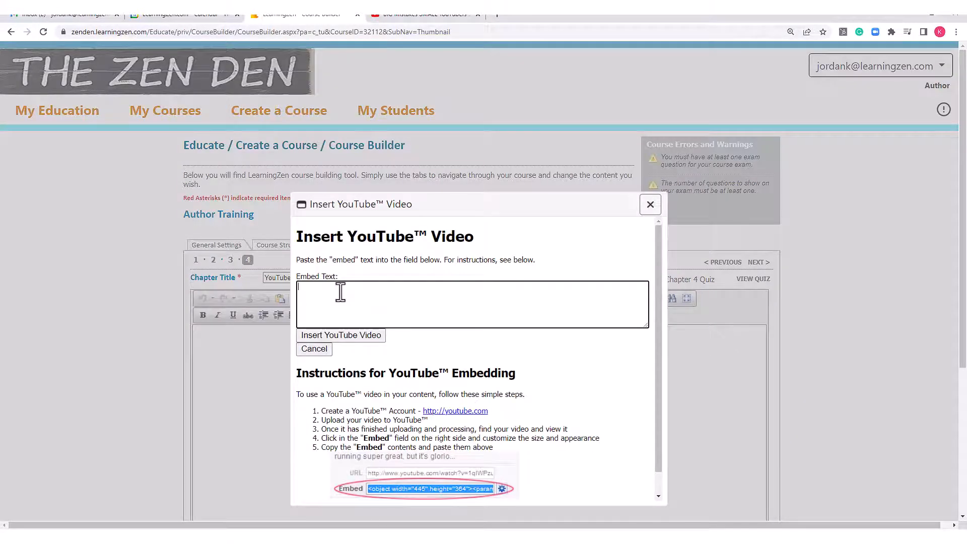
right_click(350, 292)
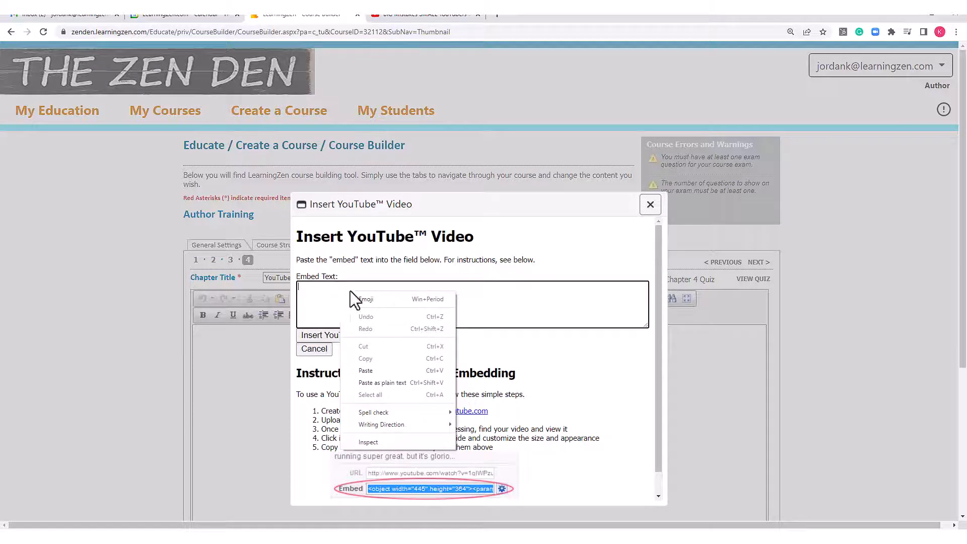
left_click(376, 367)
left_click(367, 334)
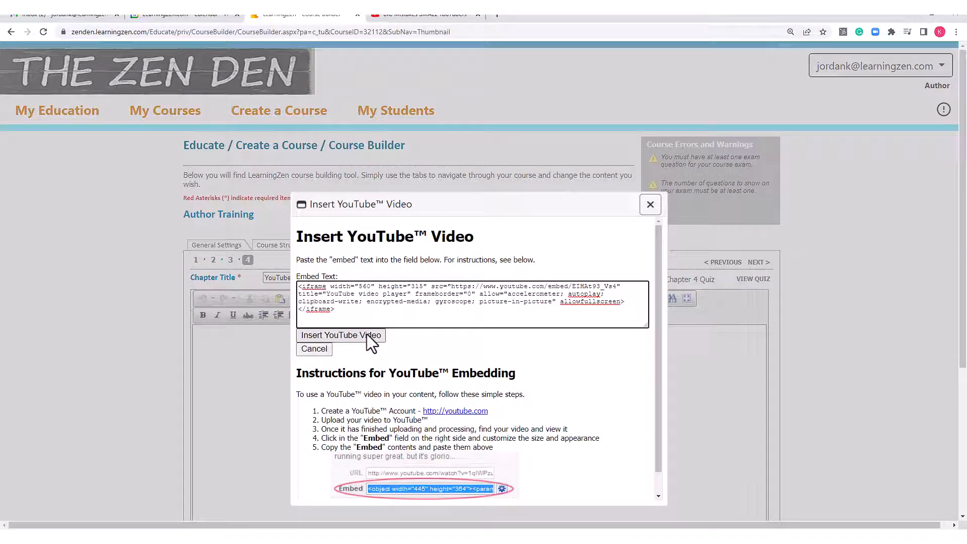
left_click(367, 334)
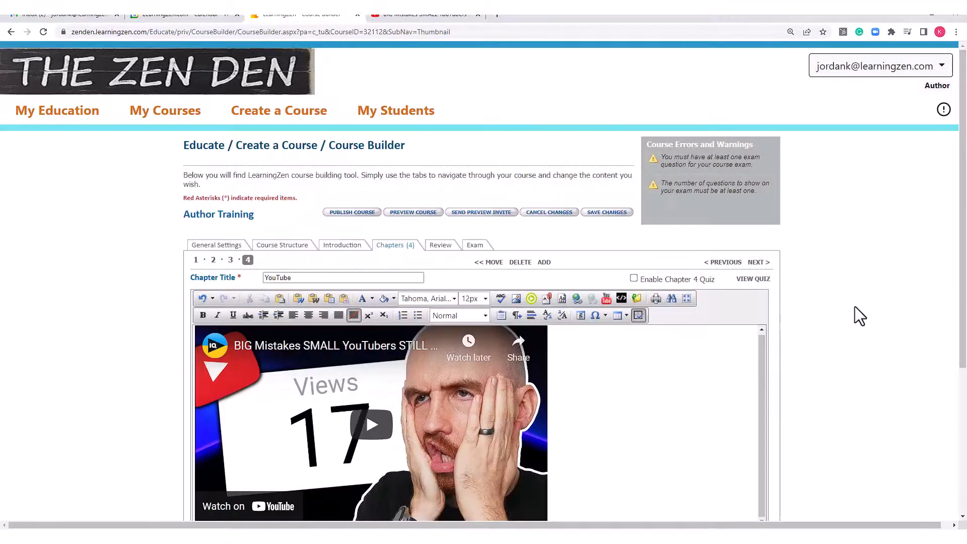
- Edit the embedded video's HTML to width 900 and height 507, and check the resized video in the design view
scroll(855, 307, "down", 2)
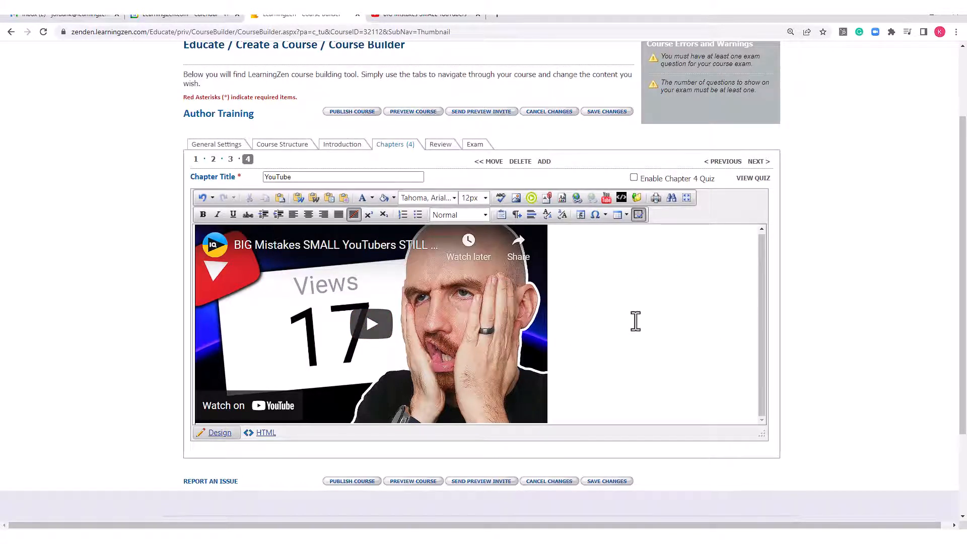
scroll(635, 321, "down", 3)
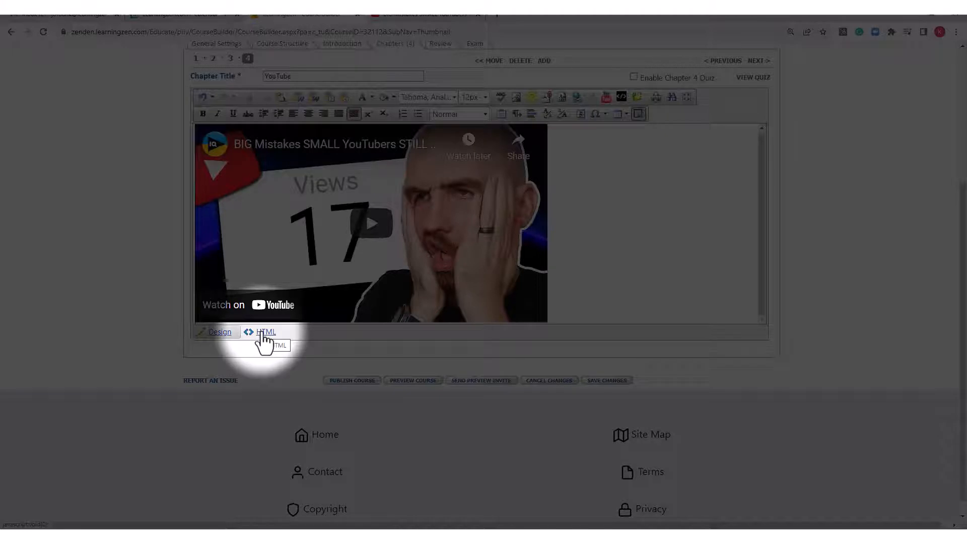
left_click(263, 333)
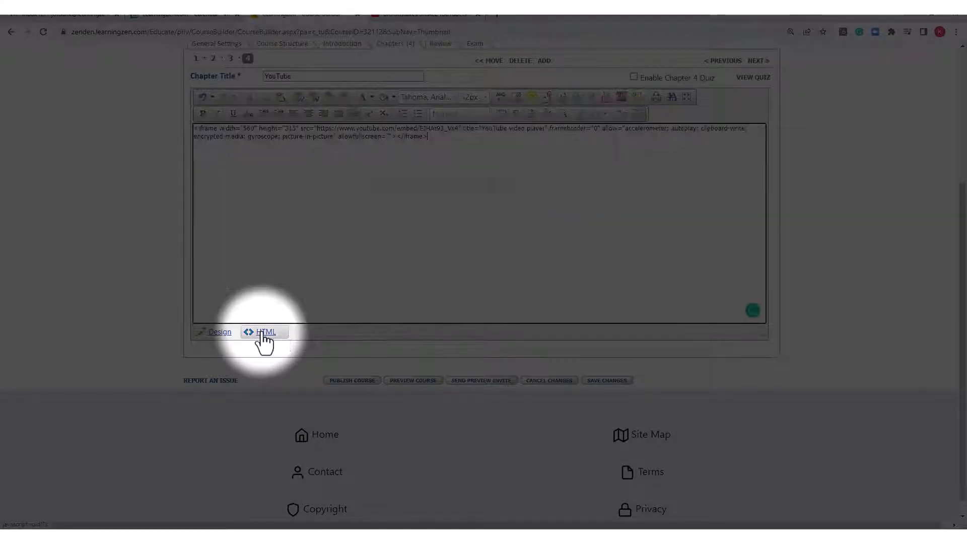
scroll(310, 298, "up", 2)
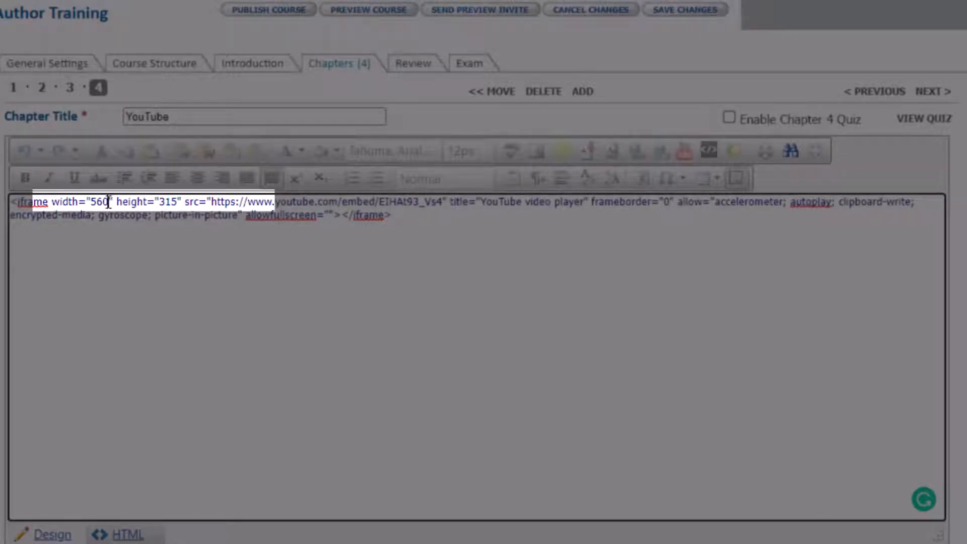
left_click_drag(108, 202, 94, 204)
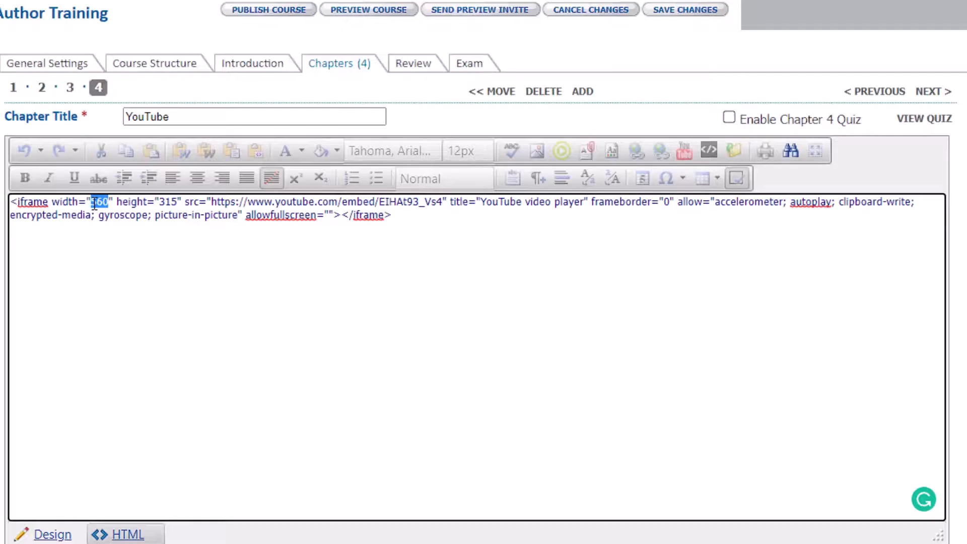
type("900")
left_click_drag(178, 202, 163, 206)
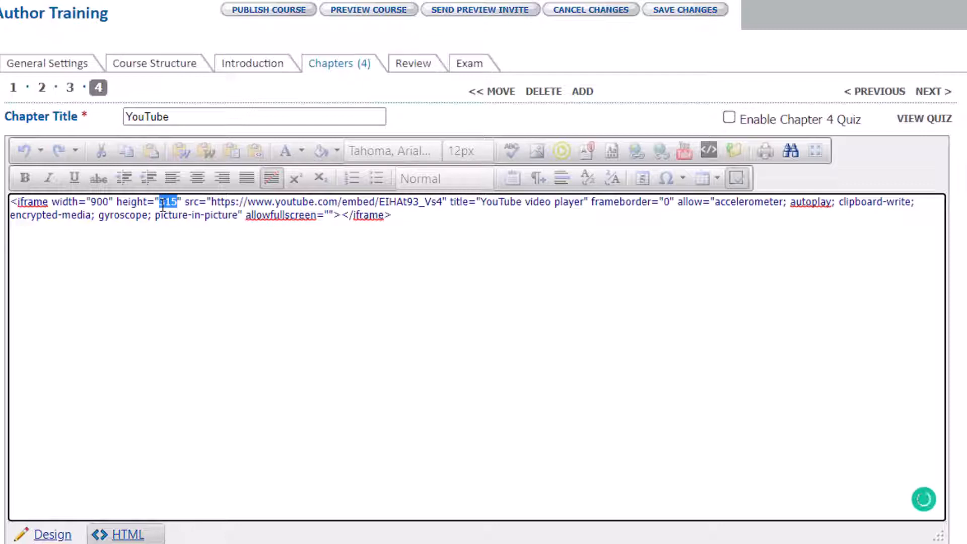
type("507")
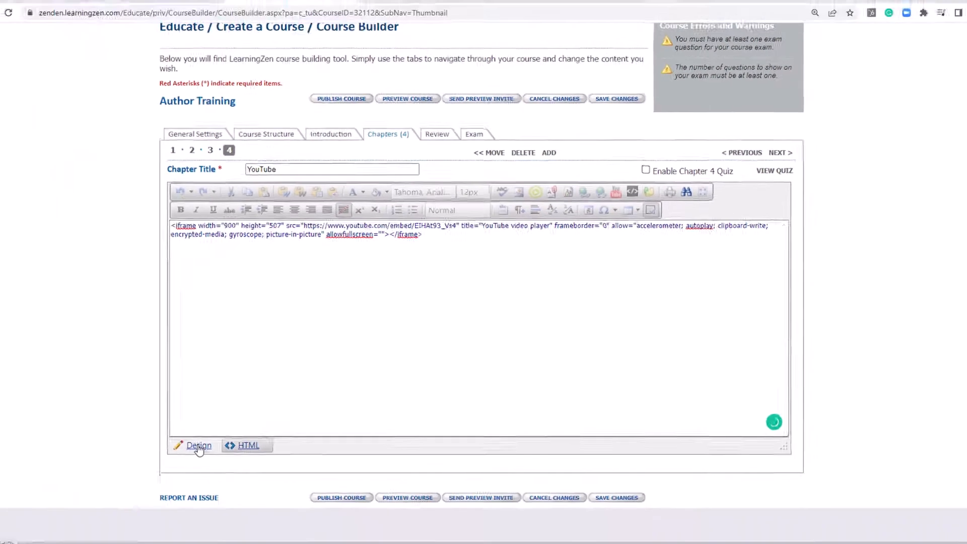
left_click(199, 446)
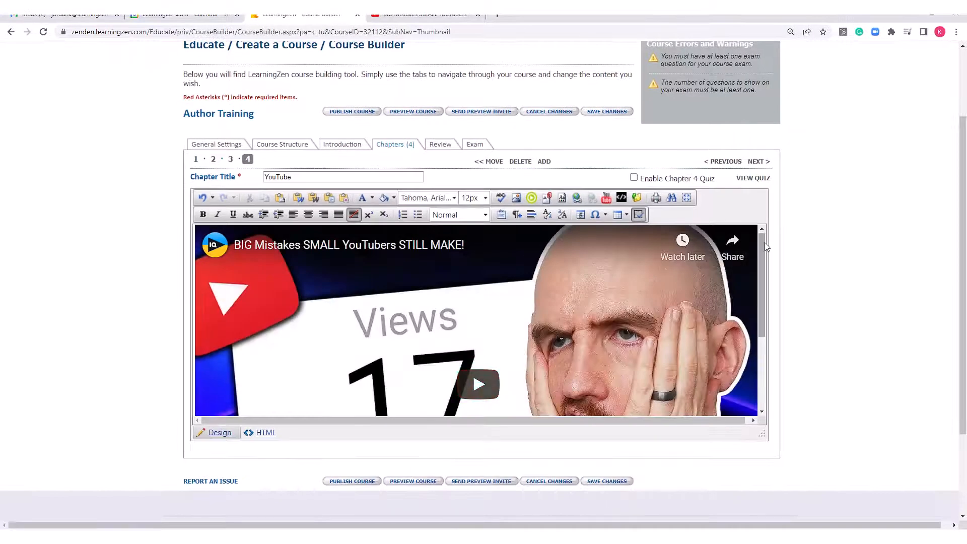
mouse_move(762, 243)
left_mouse_down()
mouse_move(772, 346)
mouse_move(765, 228)
left_mouse_up()
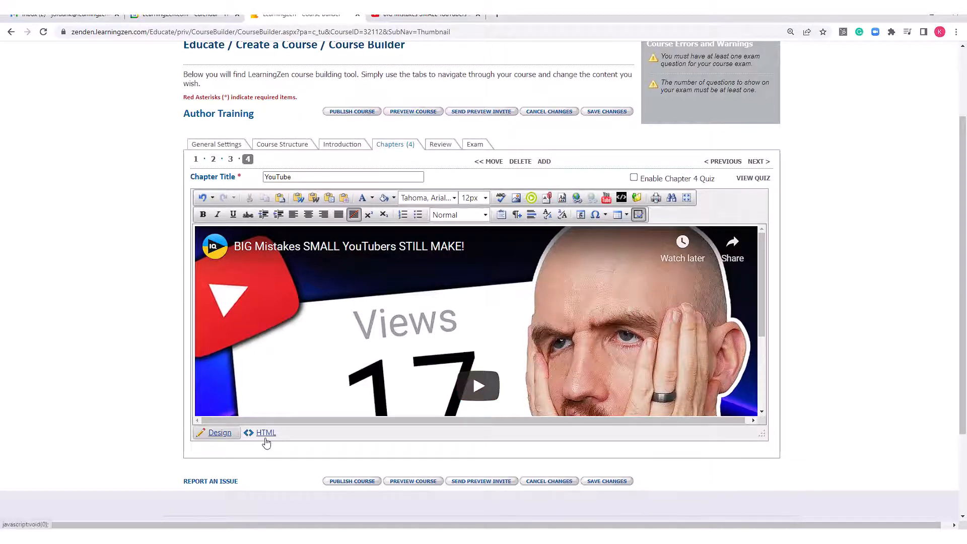
left_click(606, 199)
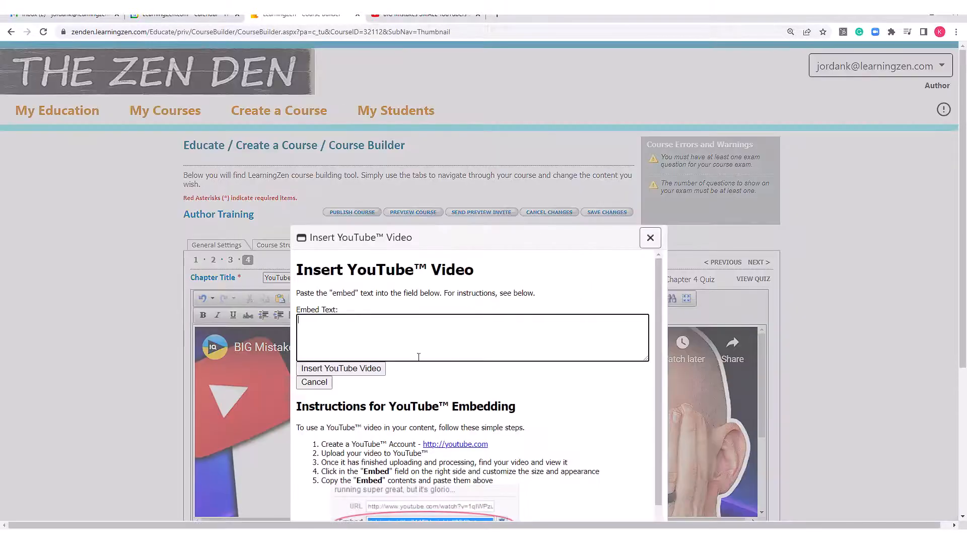
right_click(323, 329)
left_click(368, 408)
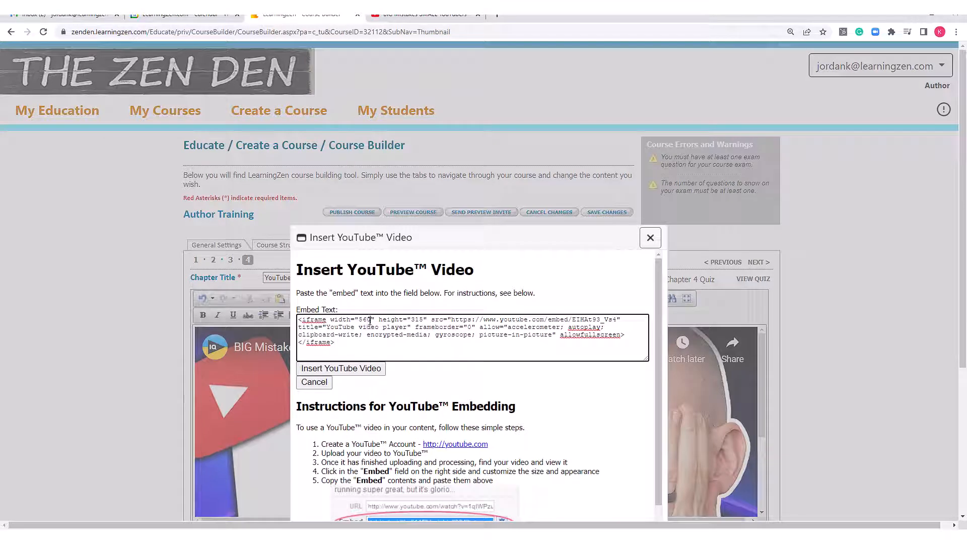
left_click(453, 372)
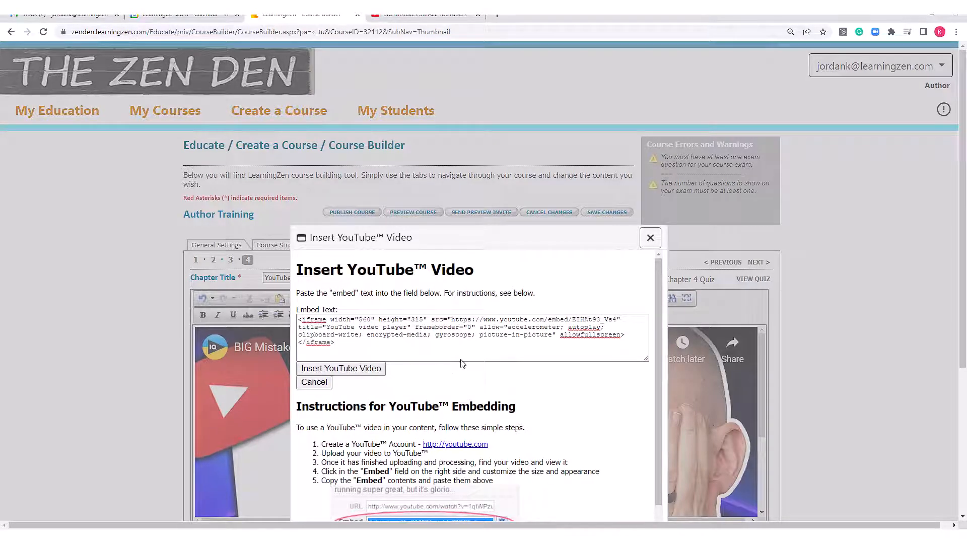
left_click(650, 237)
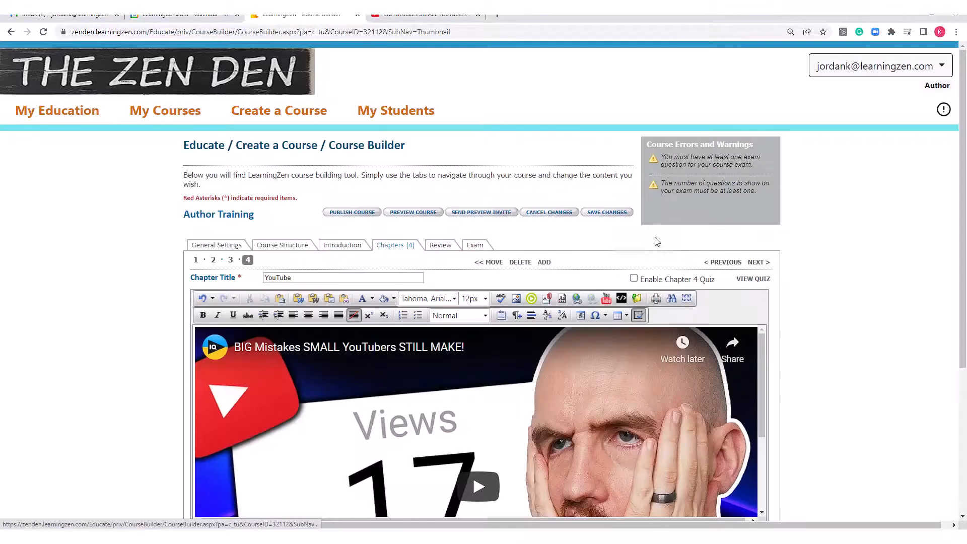
- Open chapter 3, check Demo Video in the Universal Media Manager, and insert "Example video" into the Video chapter
scroll(783, 302, "down", 2)
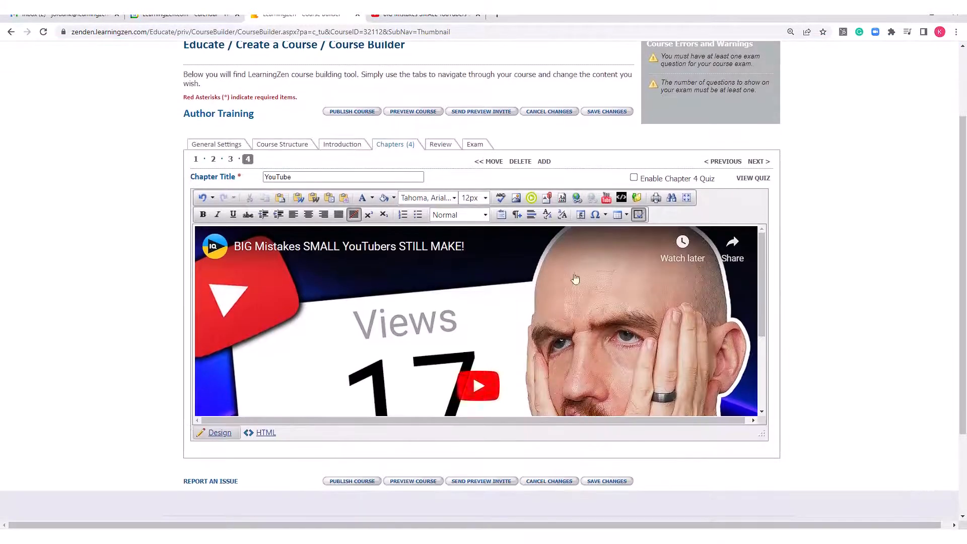
left_click(230, 159)
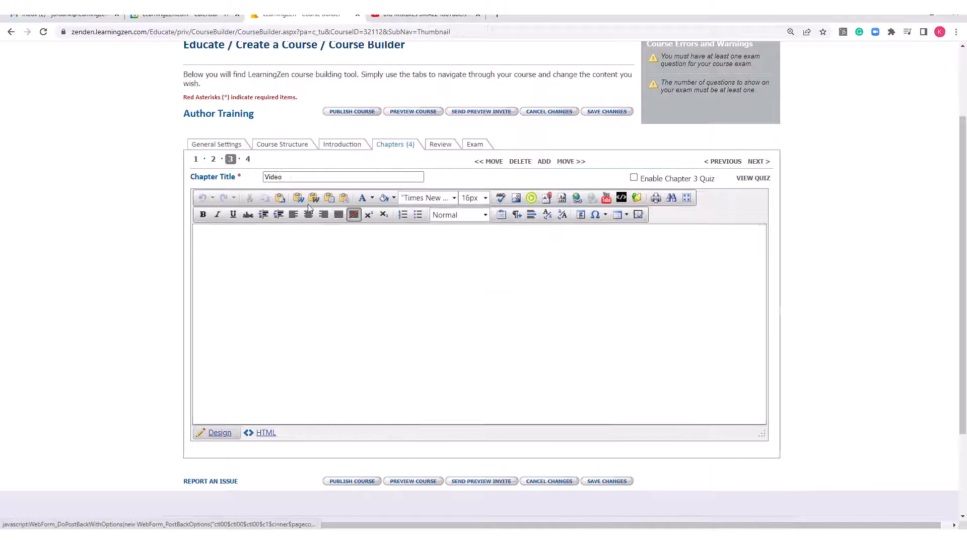
left_click(532, 200)
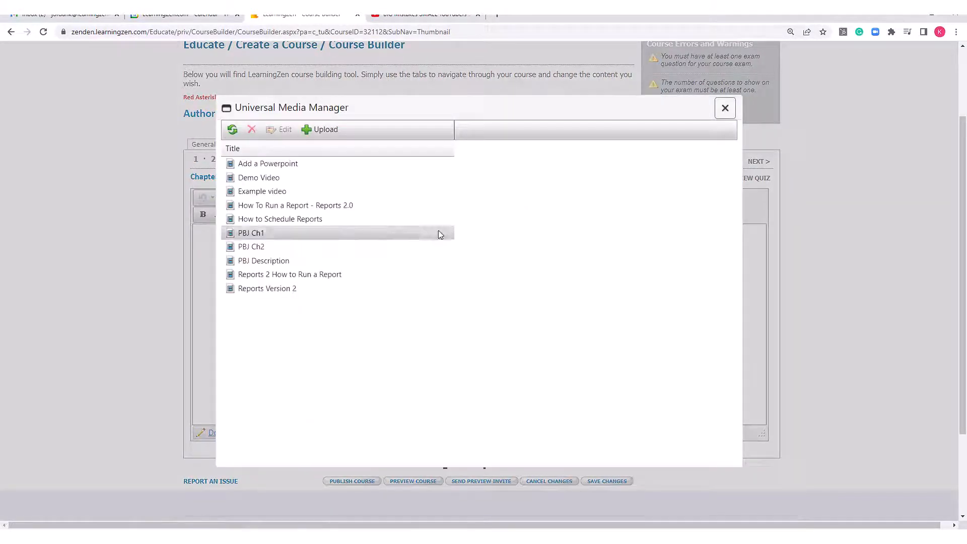
left_click(253, 180)
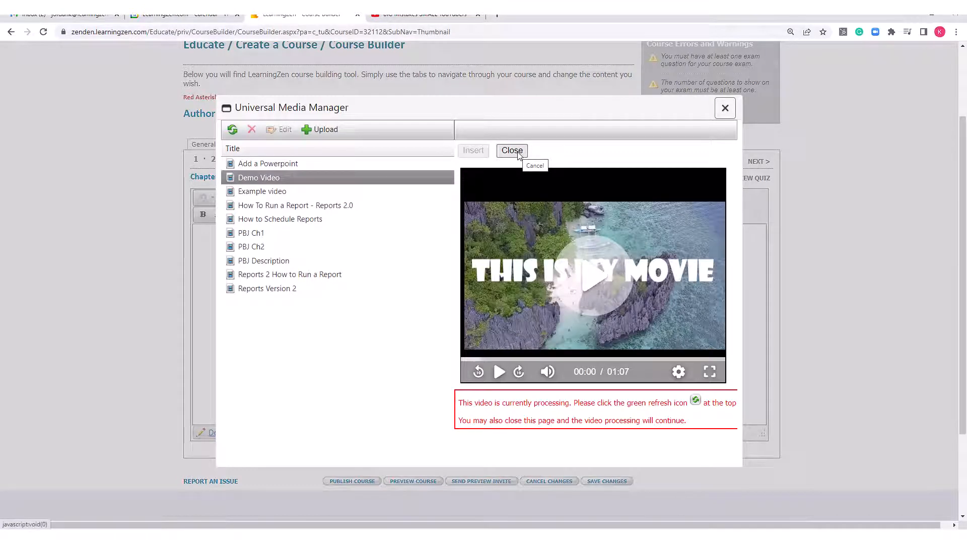
left_click(277, 193)
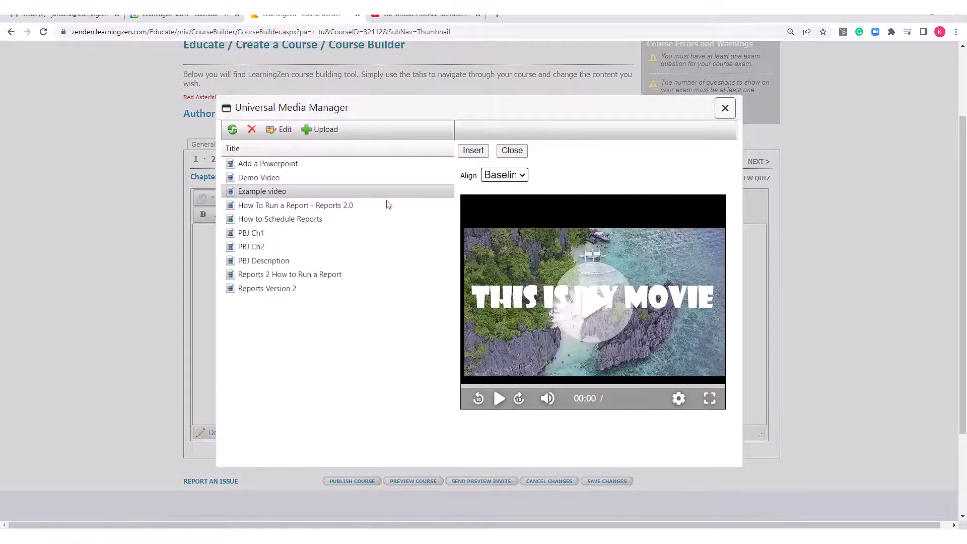
left_click(473, 151)
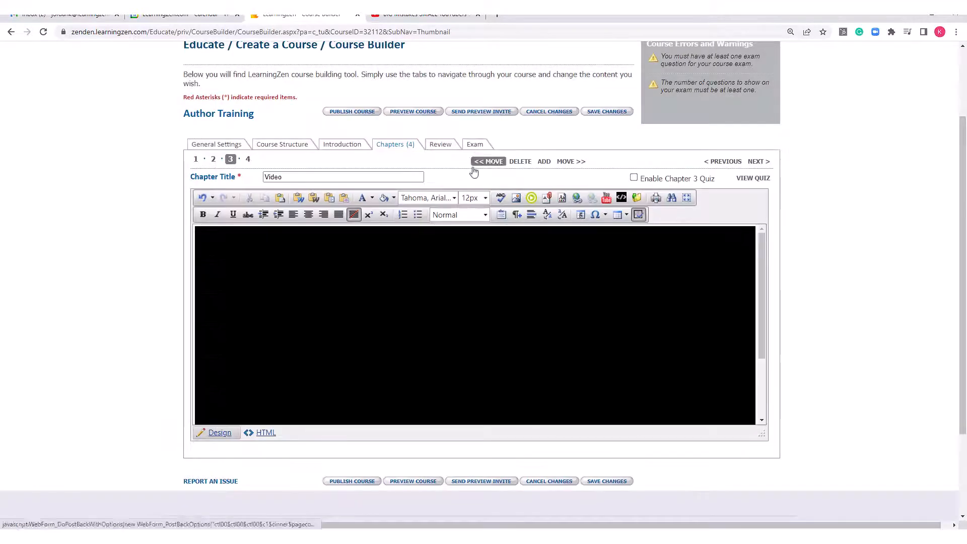
- Play the inserted example video in the Video chapter's design view to check it, and pause it after a few seconds
left_click_drag(763, 246, 764, 267)
left_click(513, 367)
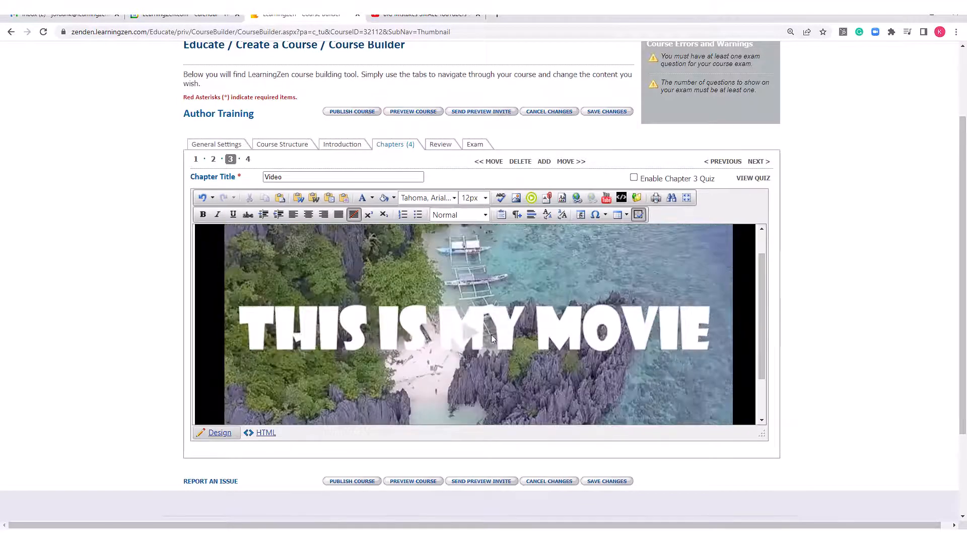
scroll(685, 315, "down", 1)
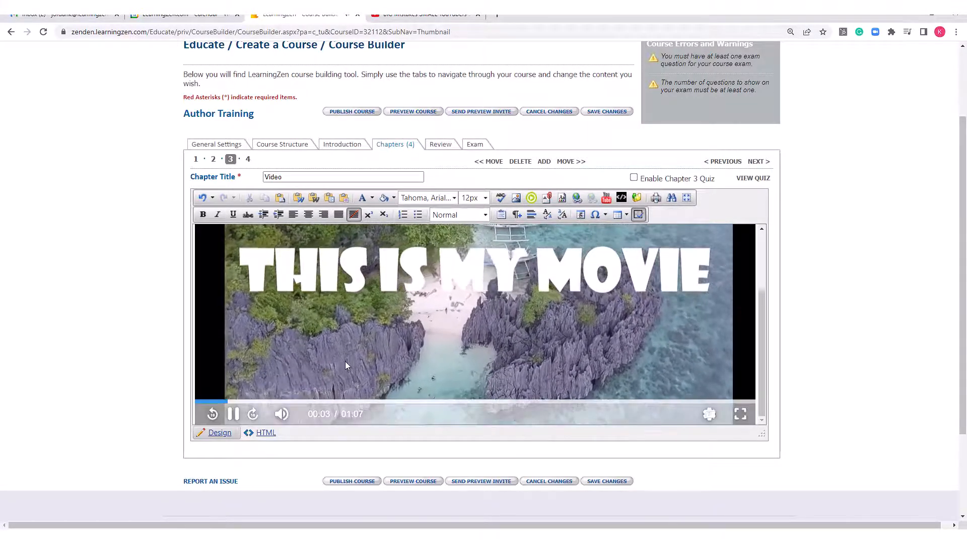
left_click(234, 415)
left_click(699, 329)
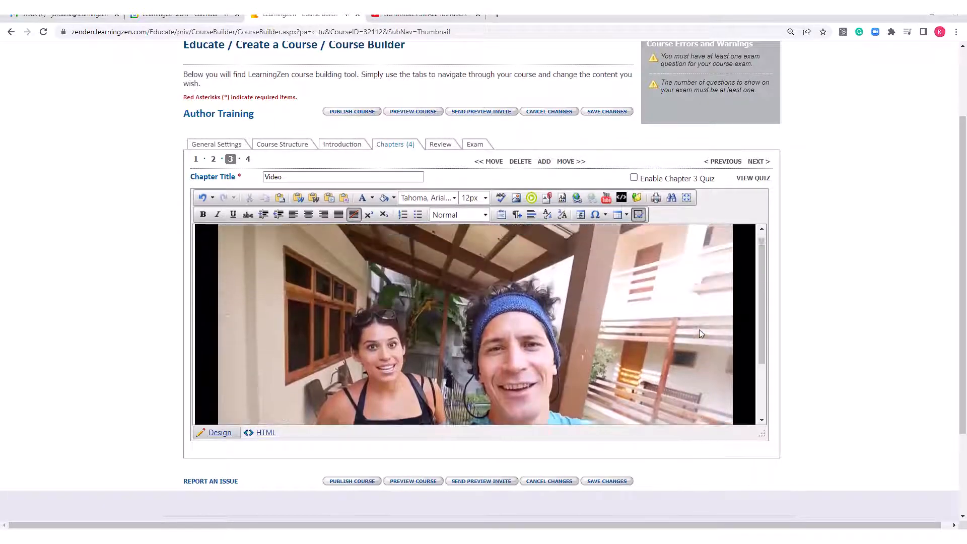
- Open the Insert Embed Code window to review its embed text field and embedding instructions, and close it without inserting anything
scroll(870, 309, "up", 3)
scroll(834, 312, "down", 1)
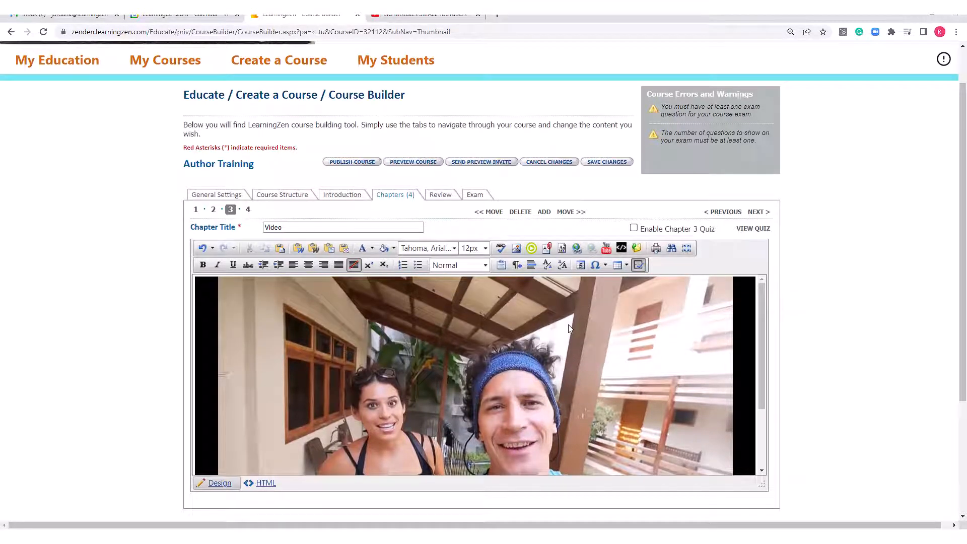
left_click(622, 249)
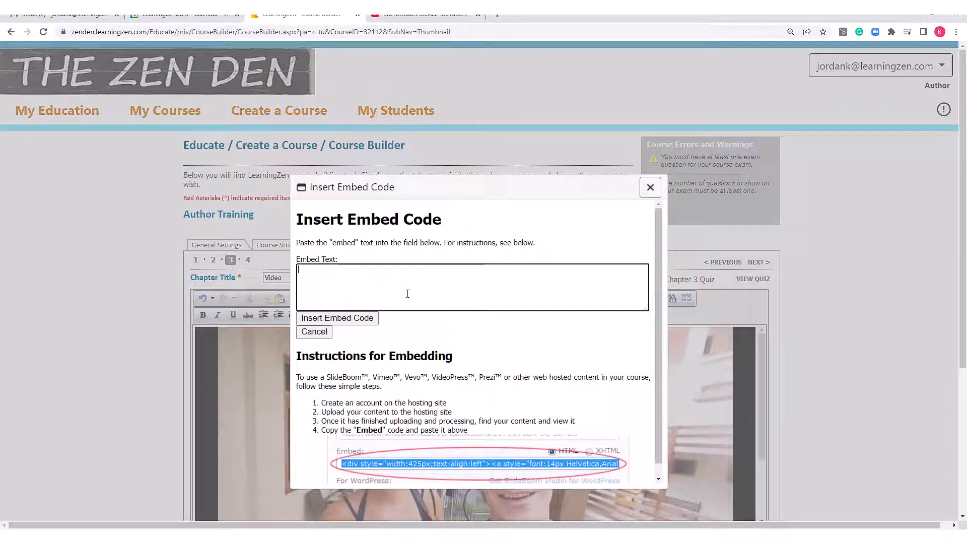
left_click(407, 294)
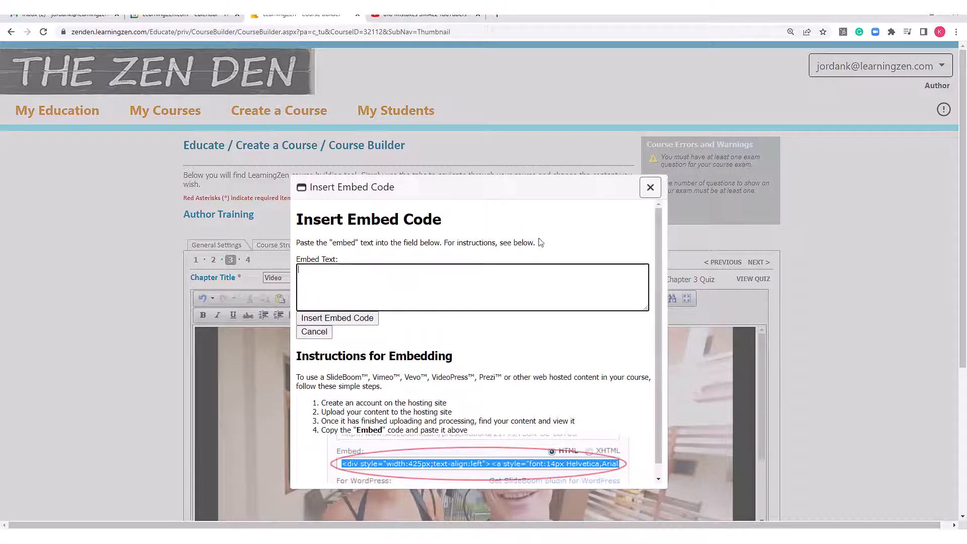
left_click(650, 187)
scroll(794, 286, "down", 1)
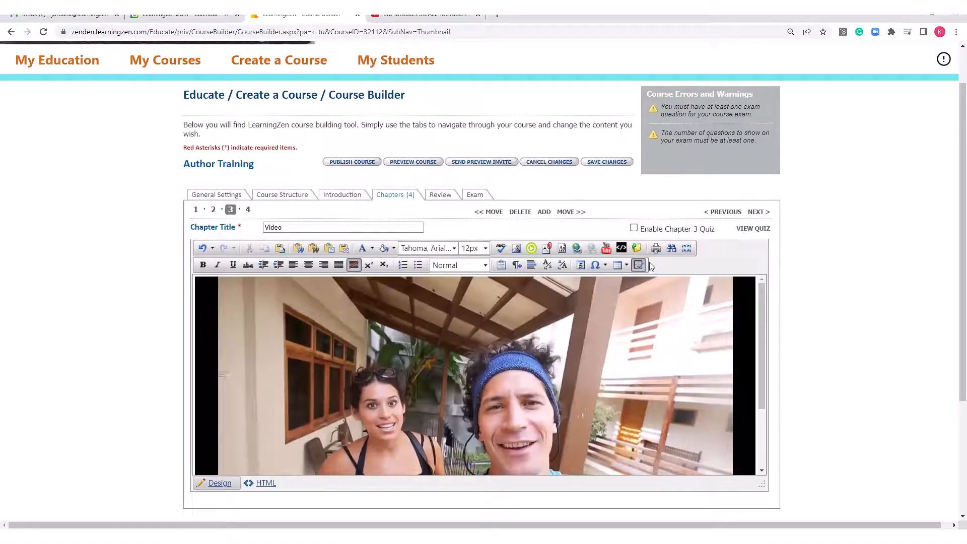